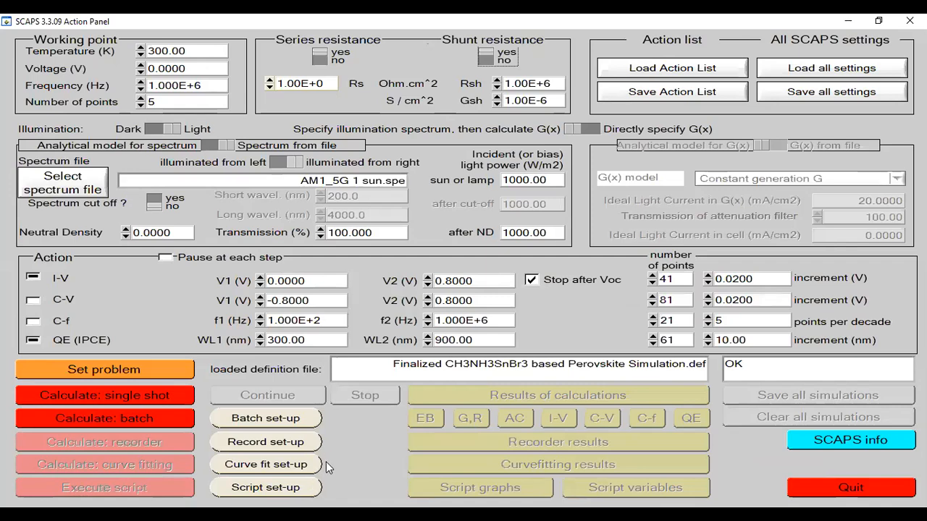
# - Enable recording for the CH3NH3SnBr3 defect density batch, run the recorder calculation and open the recorded results
pyautogui.click(250, 445)
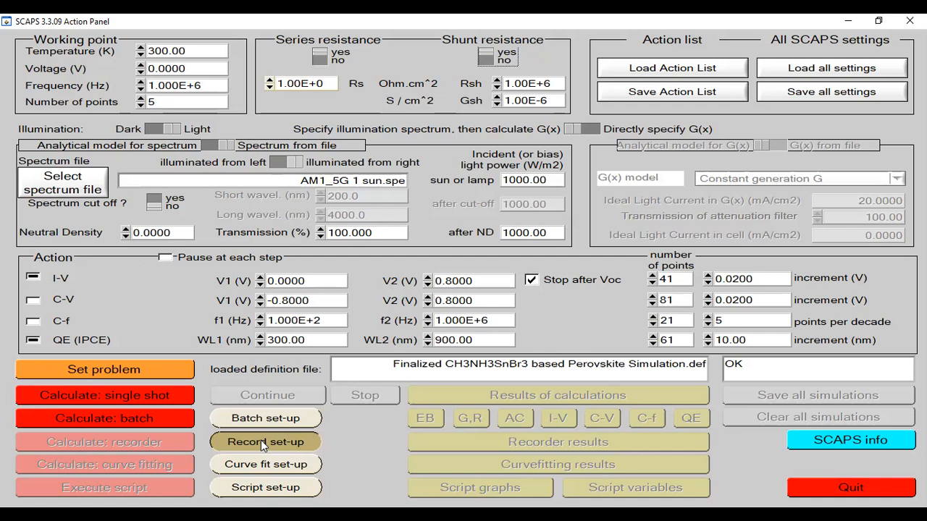
pyautogui.click(260, 440)
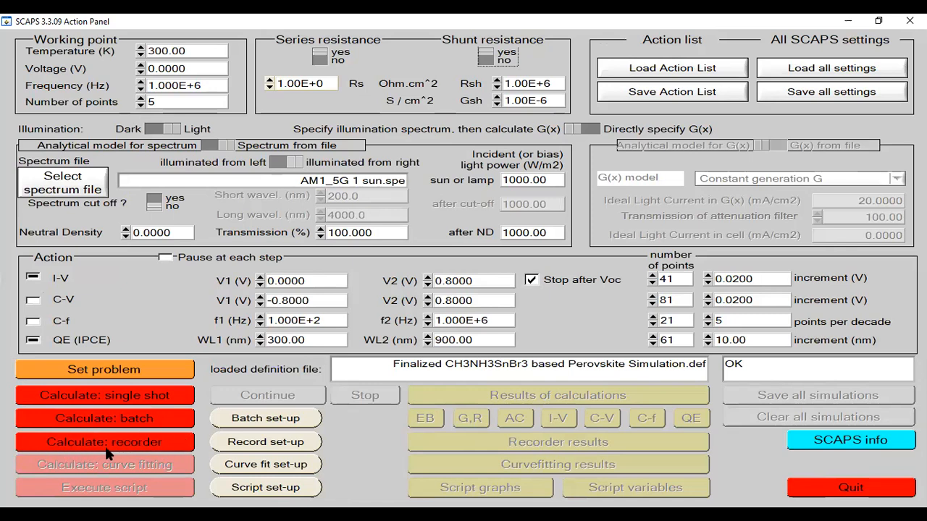
pyautogui.click(119, 443)
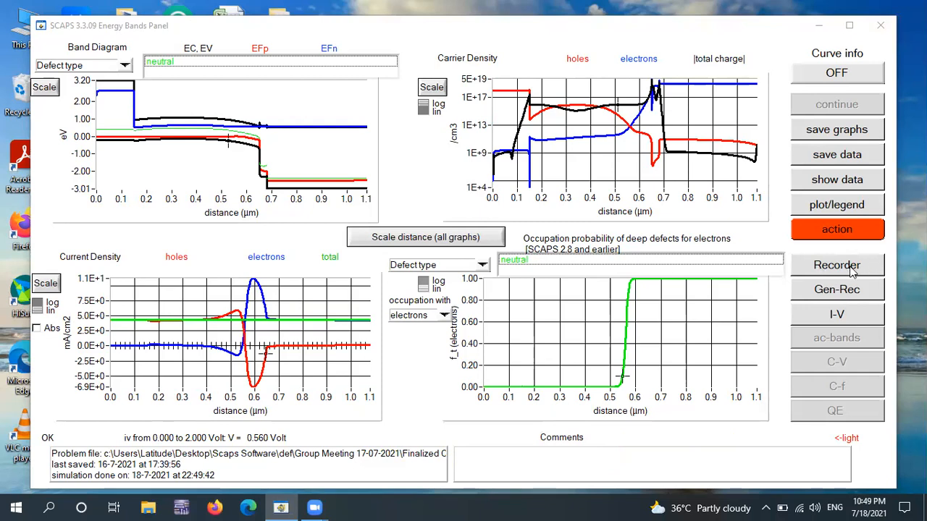
pyautogui.click(826, 265)
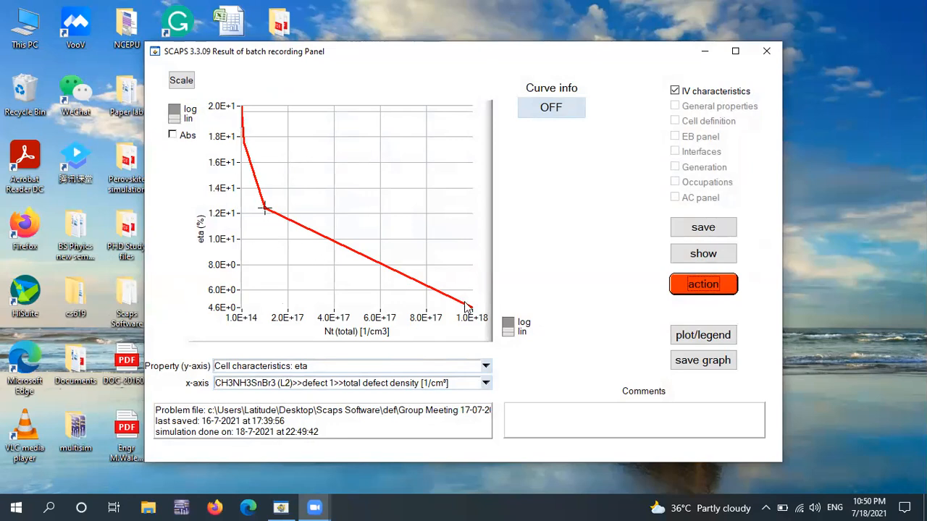
# - Show the efficiency graph with a logarithmic x-axis, a linear y-axis and absolute values, in a maximized results window
pyautogui.click(181, 117)
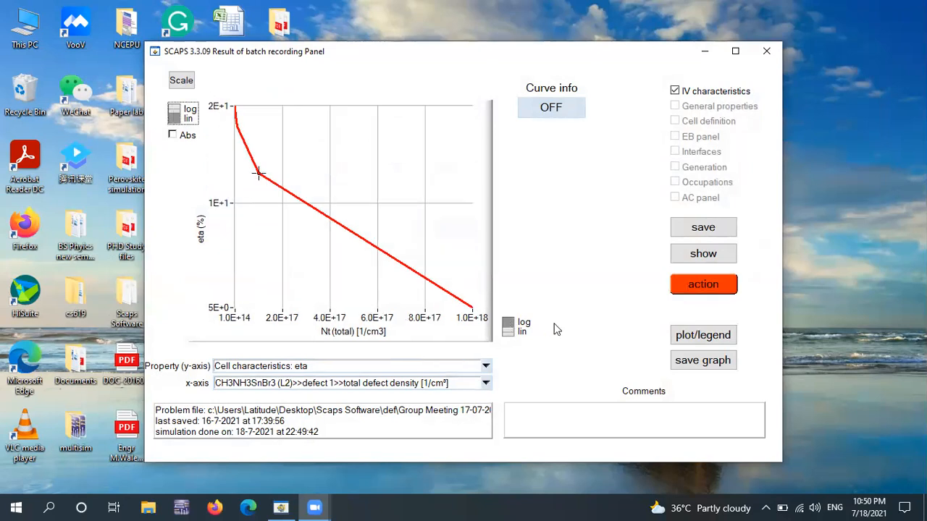
pyautogui.click(508, 327)
pyautogui.click(177, 136)
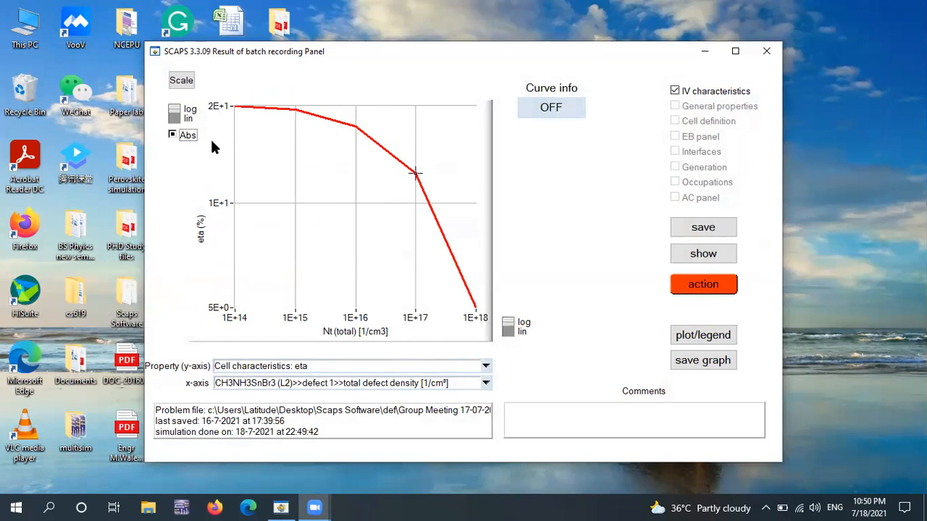
pyautogui.click(174, 117)
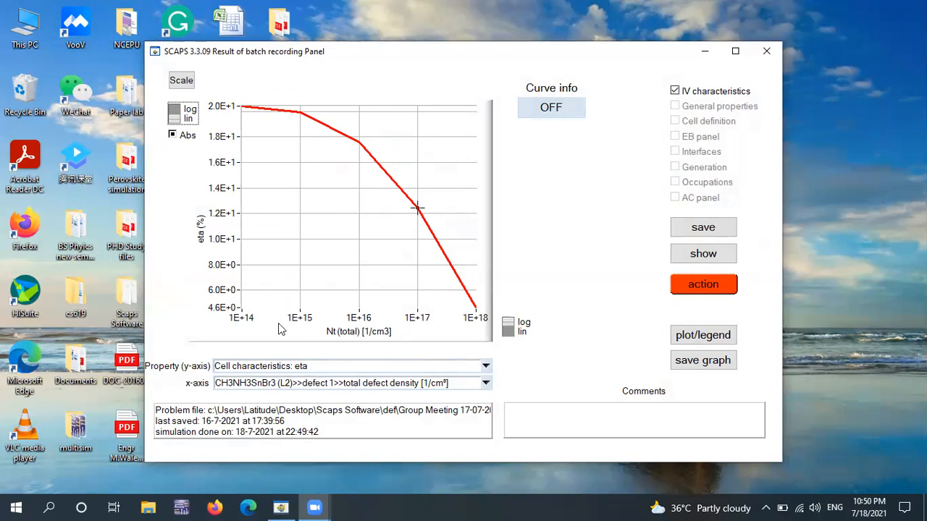
pyautogui.click(735, 50)
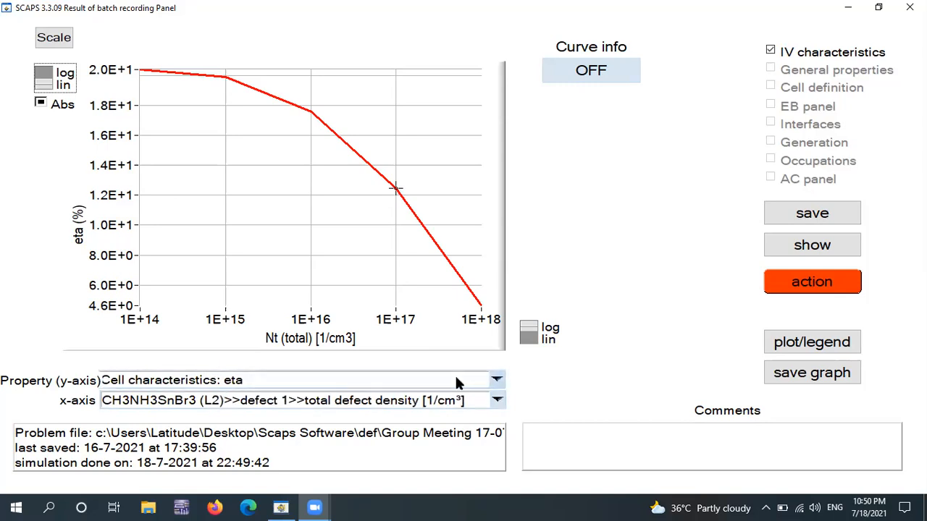
# - Plot Voc, Jsc and FF in turn against the total defect density of the CH3NH3SnBr3 layer
pyautogui.click(497, 380)
pyautogui.click(249, 418)
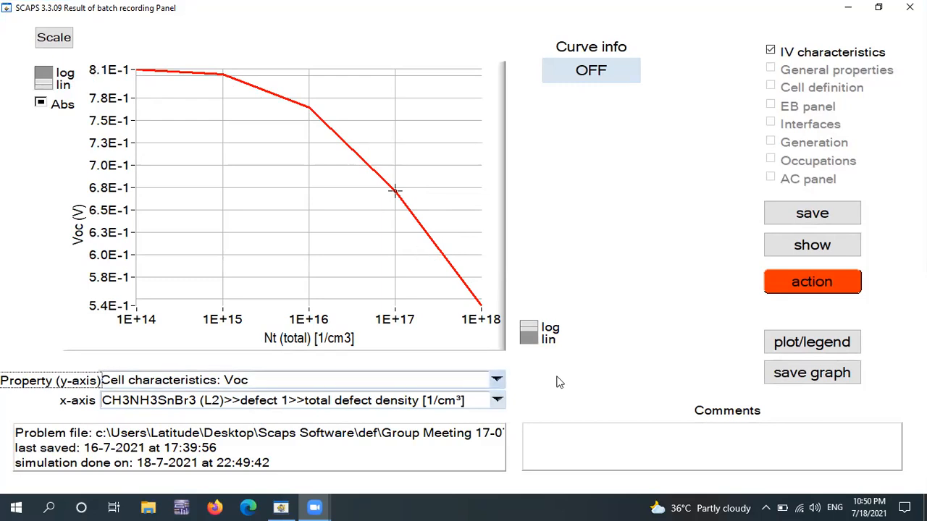
pyautogui.click(496, 380)
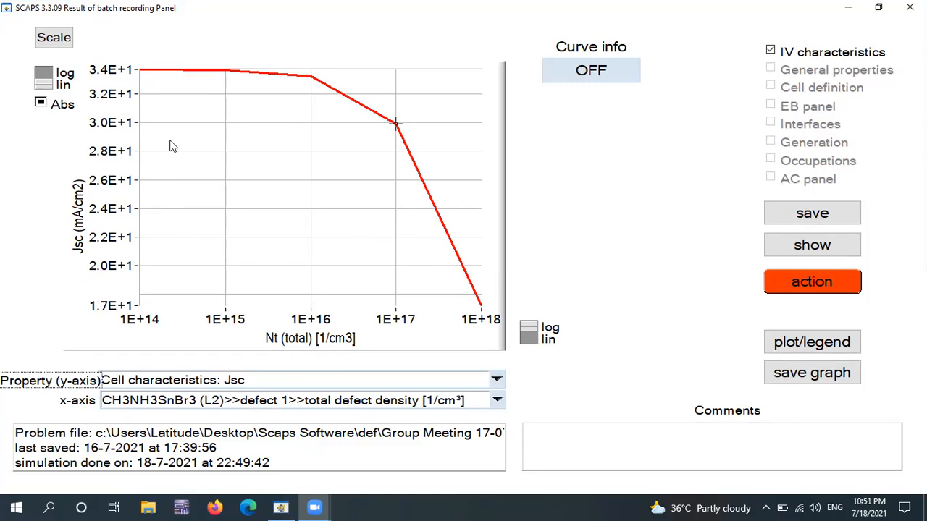
pyautogui.click(495, 383)
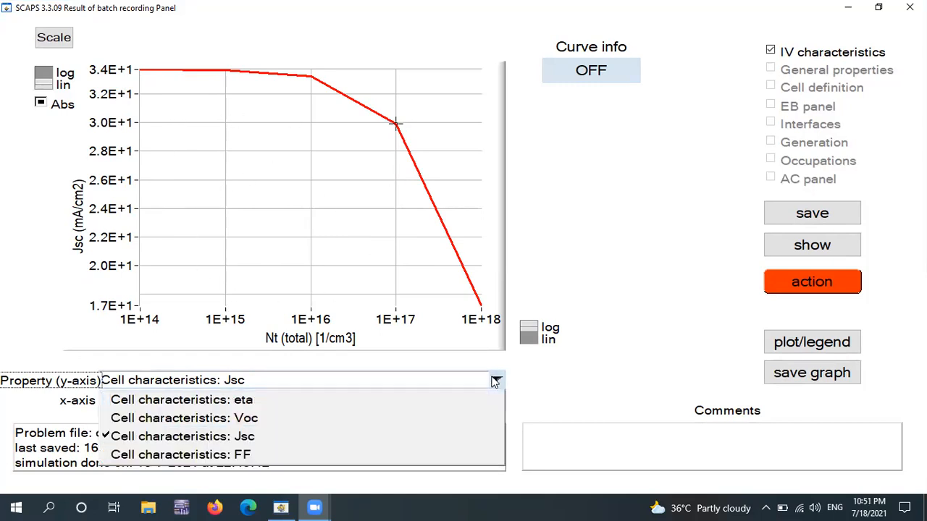
pyautogui.click(245, 456)
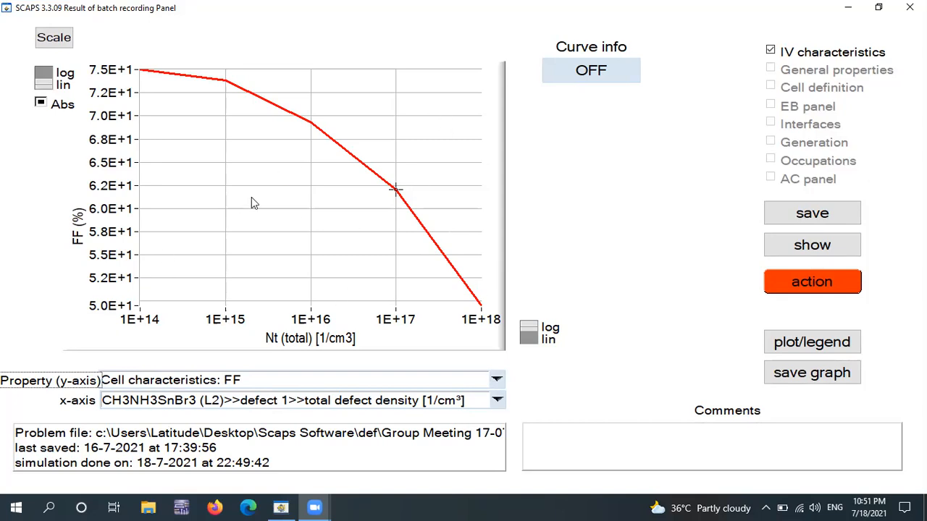
pyautogui.click(808, 380)
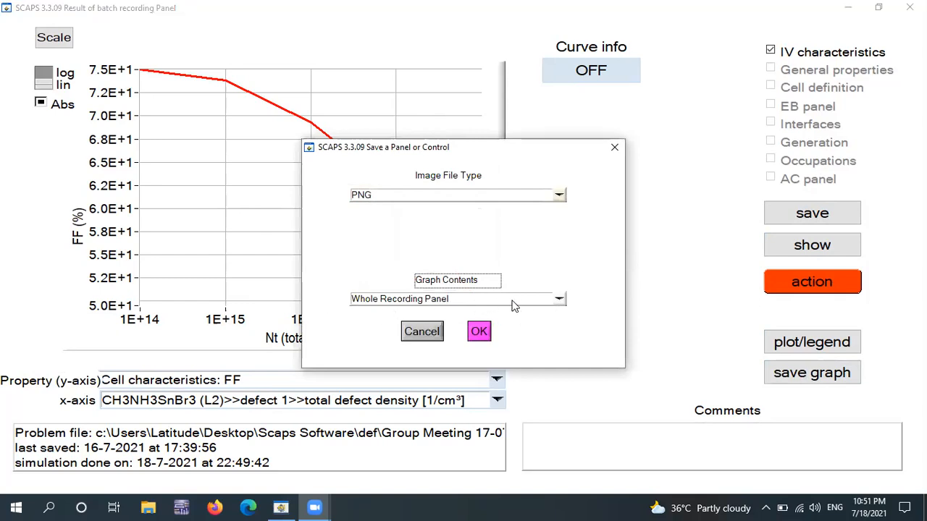
pyautogui.click(557, 301)
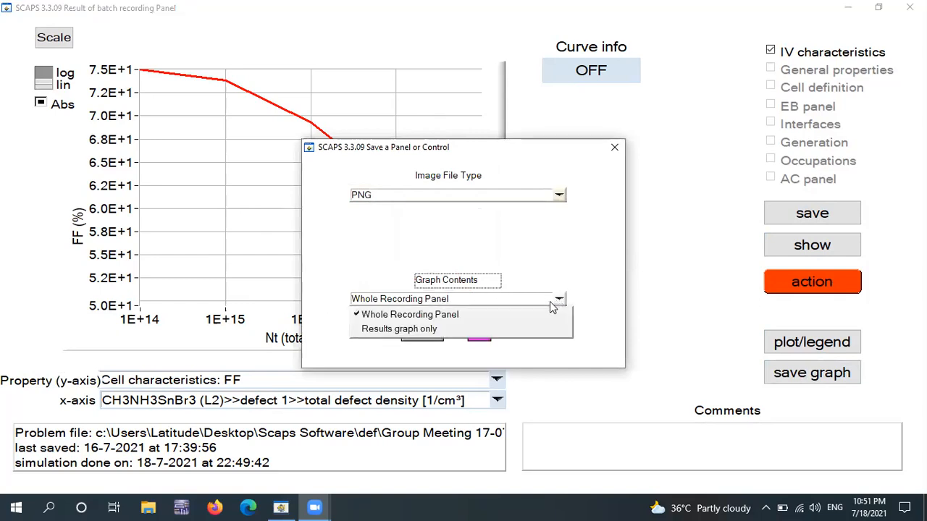
pyautogui.click(456, 331)
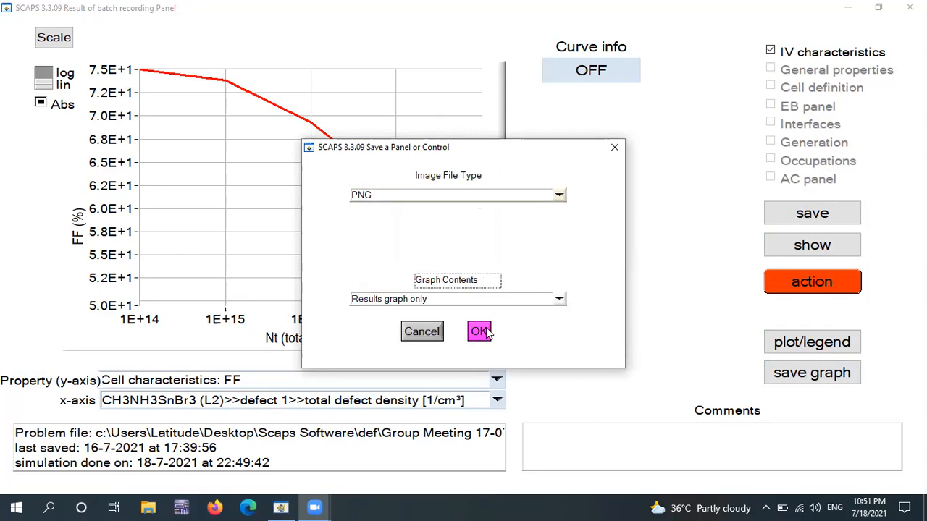
pyautogui.click(481, 331)
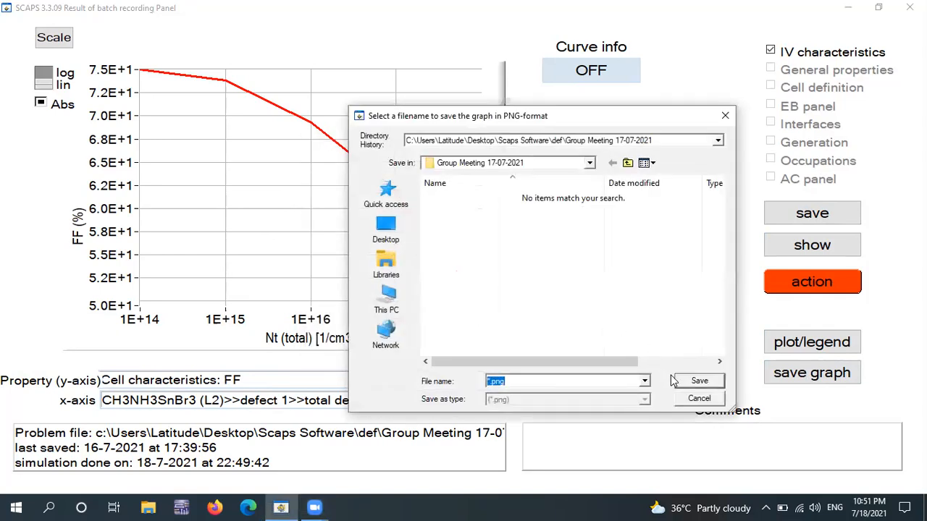
pyautogui.click(725, 116)
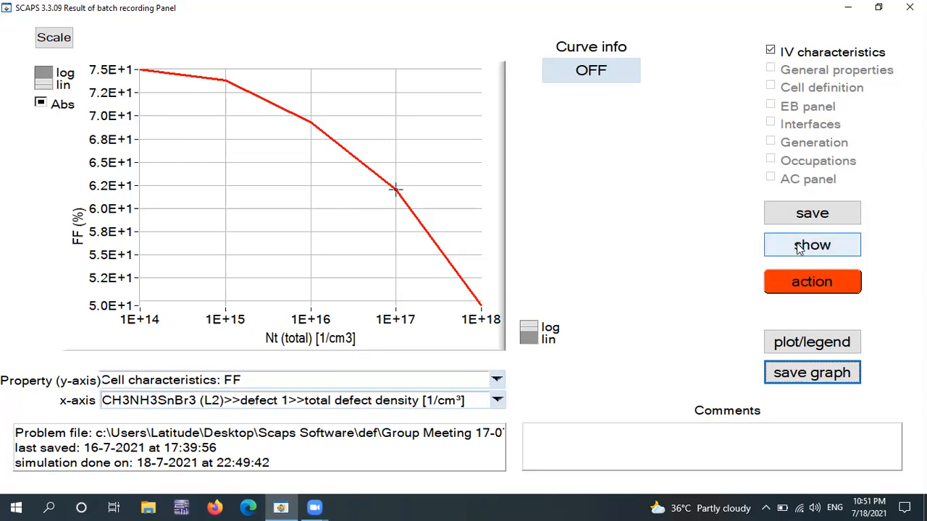
# - Return to the action panel and change the CH3NH3SnBr3 layer's batch parameter from defect 1 to band gap [eV]
pyautogui.click(821, 284)
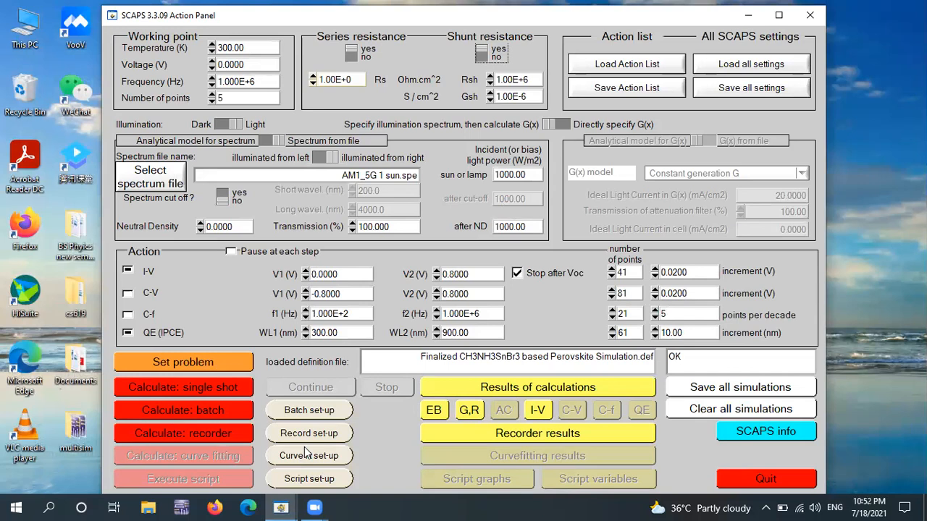
pyautogui.click(309, 410)
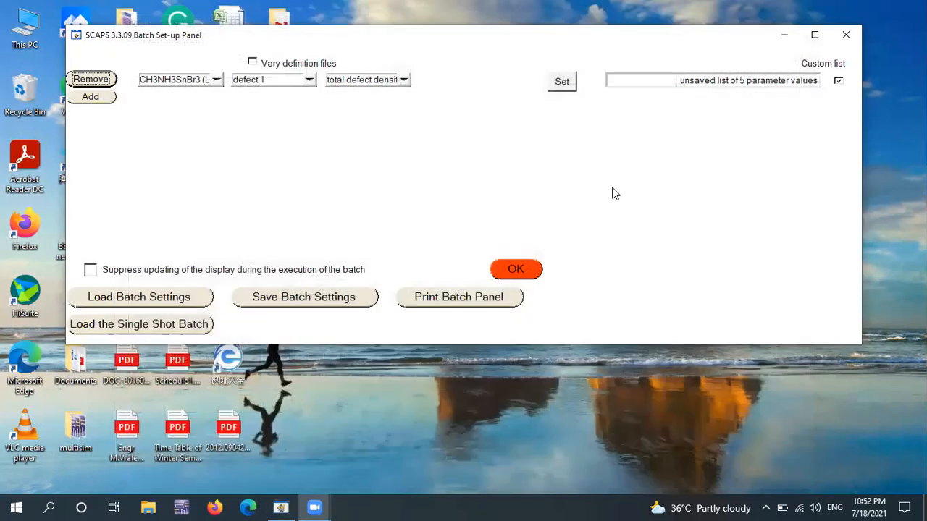
pyautogui.click(310, 82)
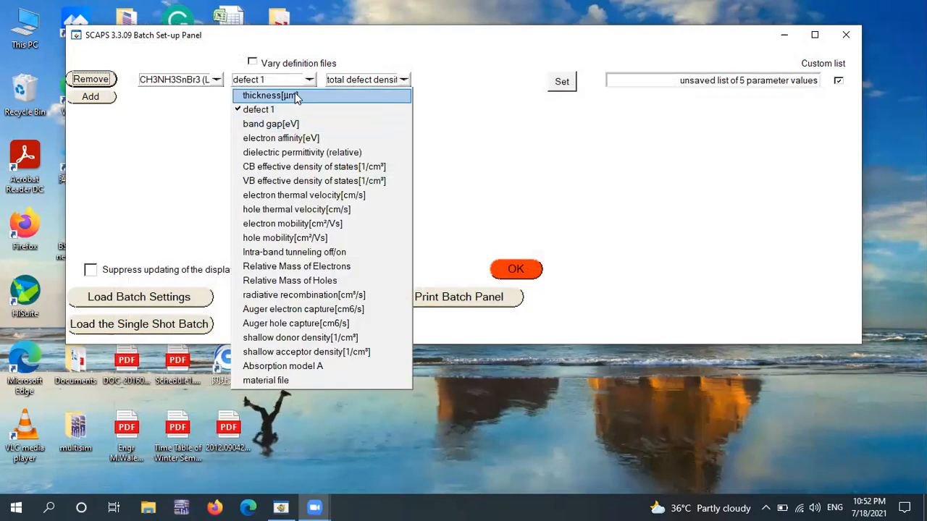
pyautogui.click(279, 127)
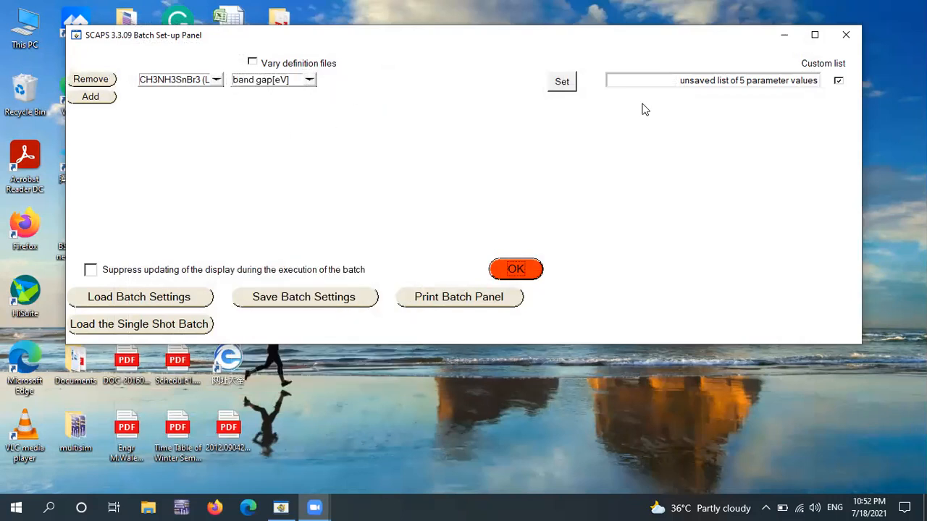
# - Replace the editable list of band gap batch values with 1.20, 1.24, 1.30, 1.35 and 1.40 eV
pyautogui.click(563, 83)
pyautogui.moveTo(604, 196); pyautogui.dragTo(525, 155)
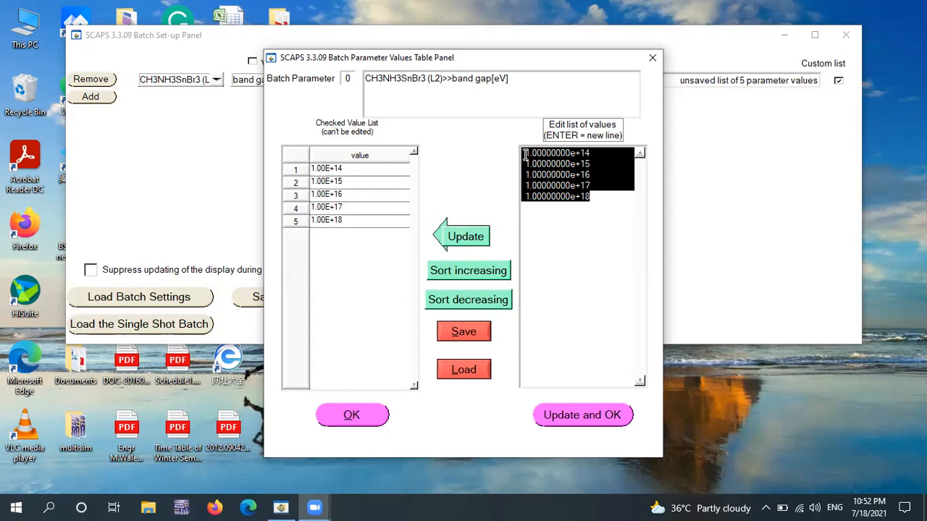
pyautogui.press('Delete')
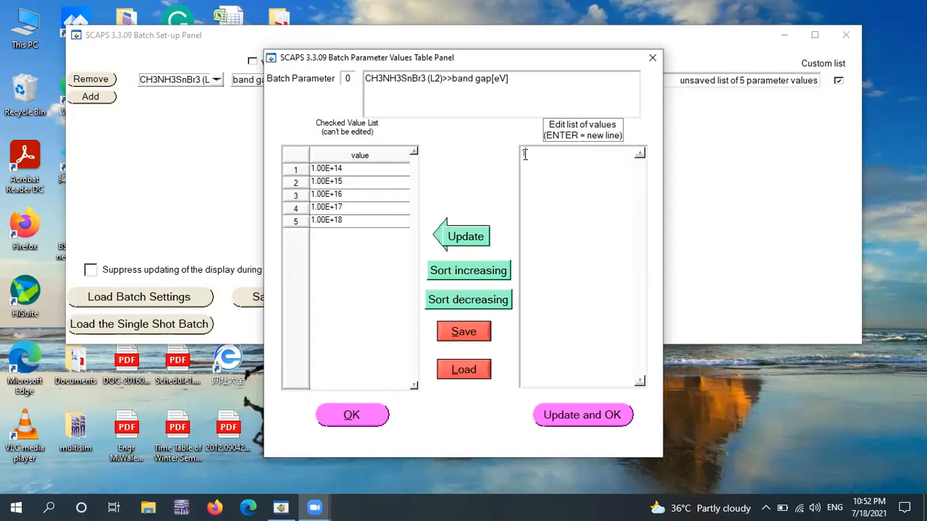
pyautogui.write('1.20')
pyautogui.press('Return')
pyautogui.write('1.24')
pyautogui.press('Return')
pyautogui.write('1.30')
pyautogui.press('Return')
pyautogui.write('1.35')
pyautogui.press('Return')
pyautogui.write('1.40')
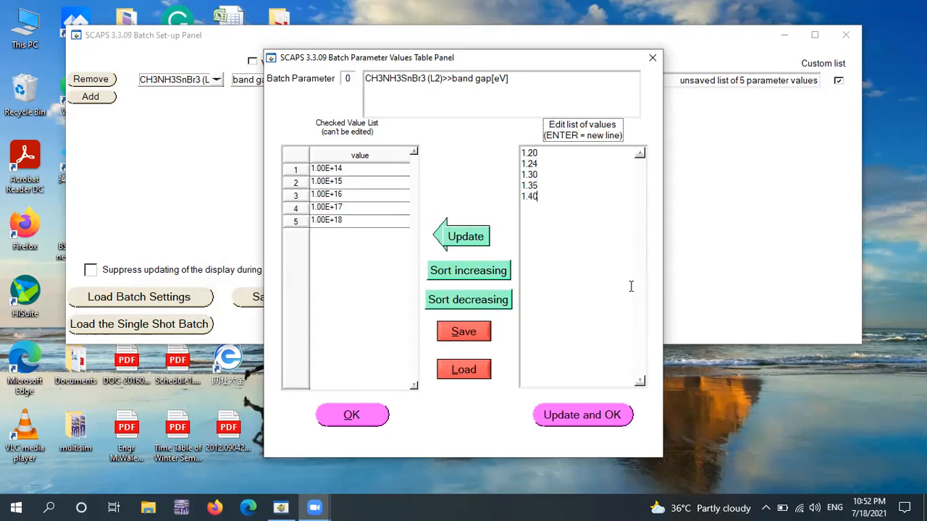
# - Update the checked value list with the edited band gap values and accept the batch set-up
pyautogui.moveTo(560, 205); pyautogui.dragTo(523, 152)
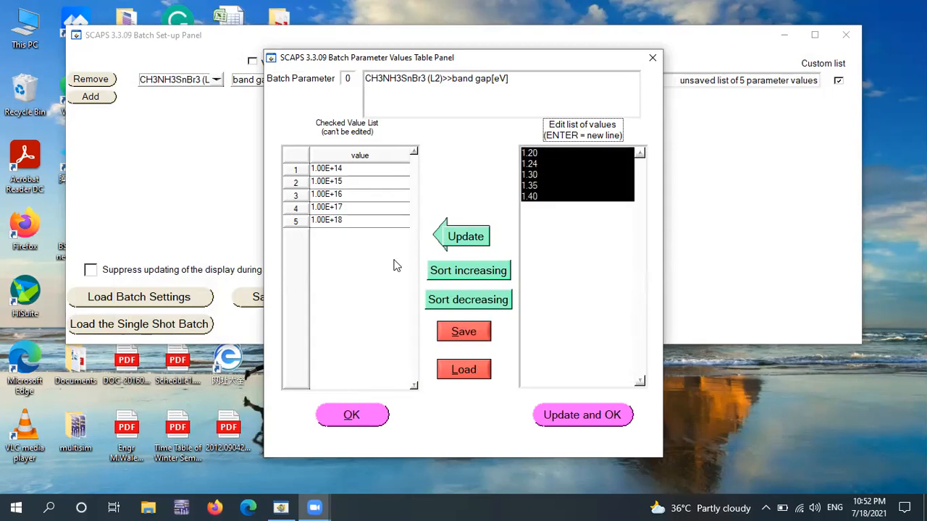
pyautogui.click(470, 236)
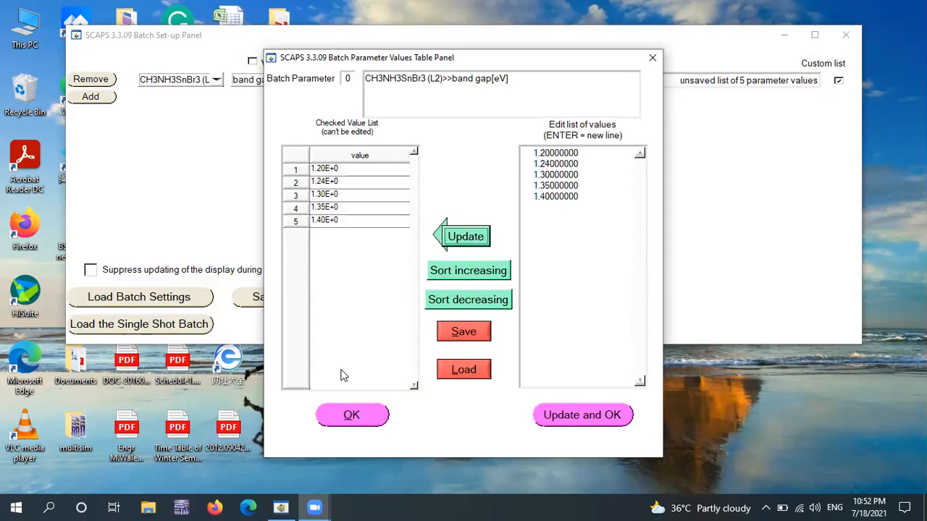
pyautogui.click(582, 415)
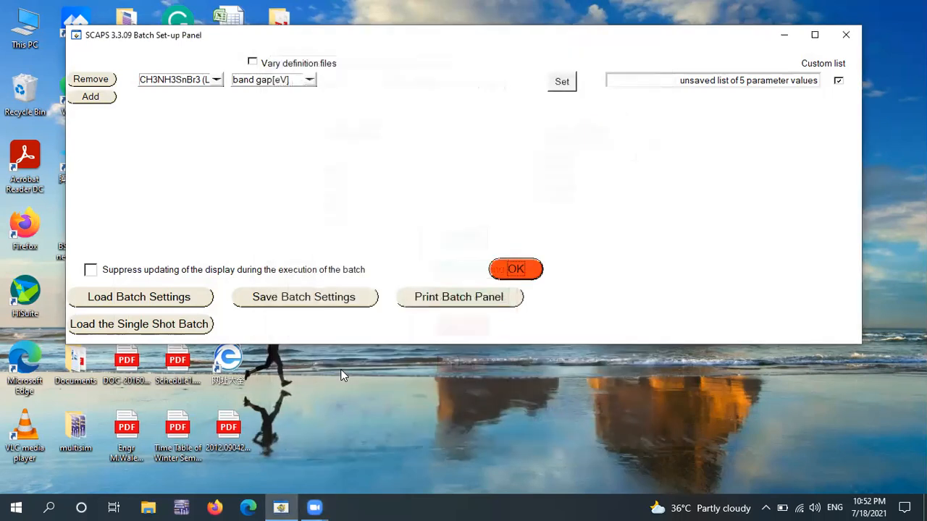
pyautogui.click(517, 269)
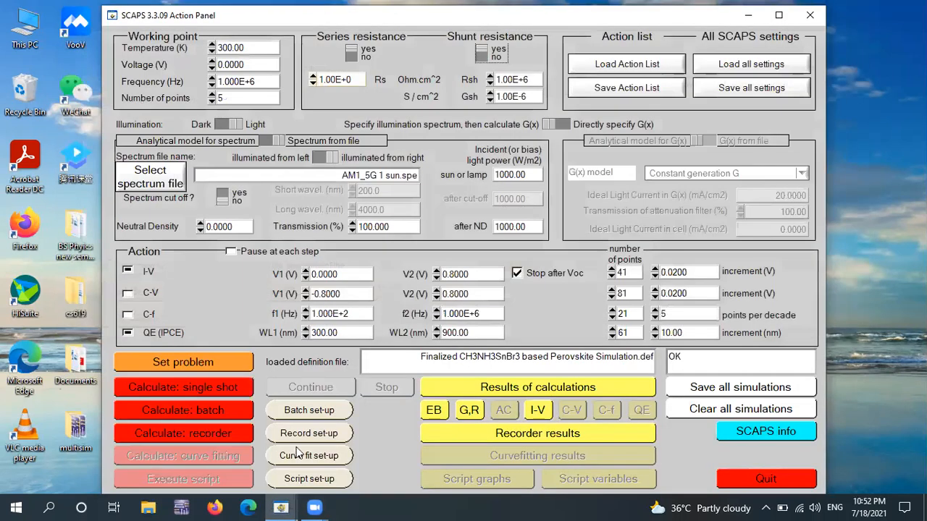
# - Run the recorder calculation for the band gap batch, discarding the previous recordings, and open the recorded results
pyautogui.click(202, 433)
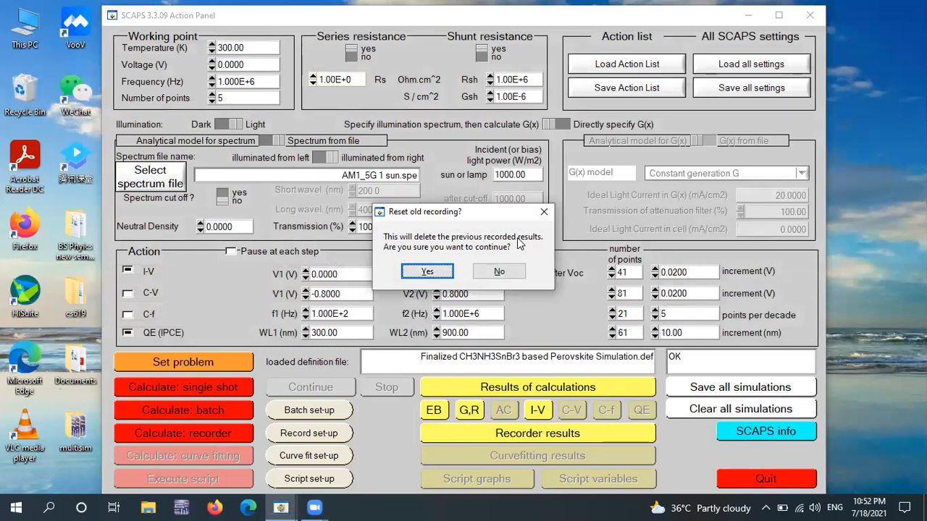
pyautogui.click(428, 271)
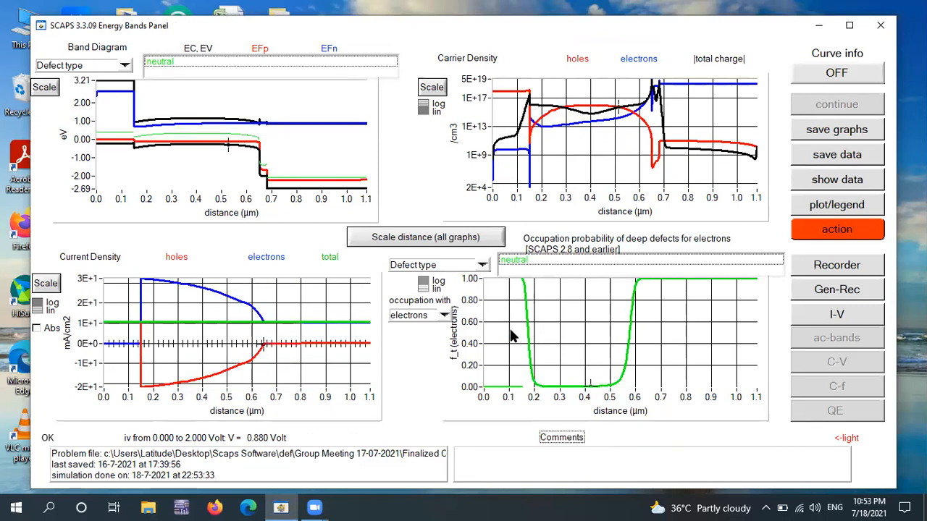
pyautogui.click(854, 270)
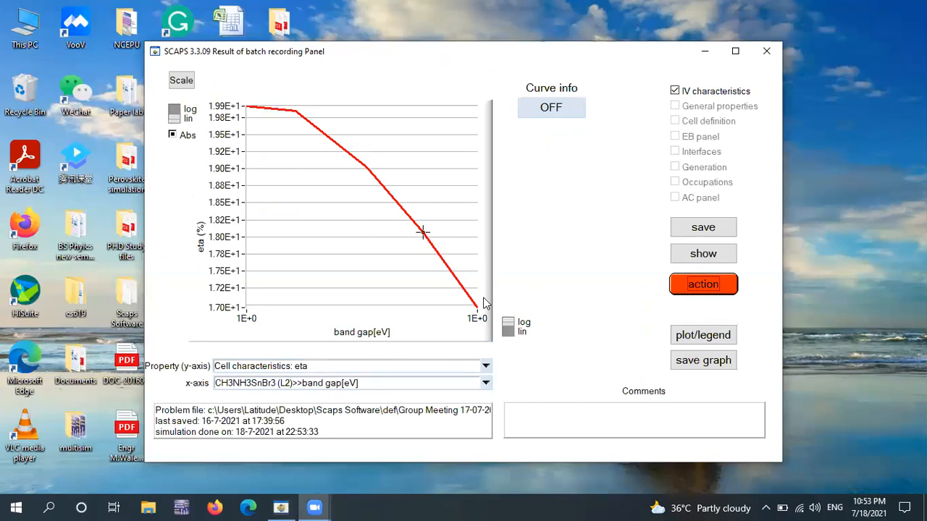
# - Set the band gap axis to a linear scale and plot Voc against the band gap
pyautogui.click(515, 330)
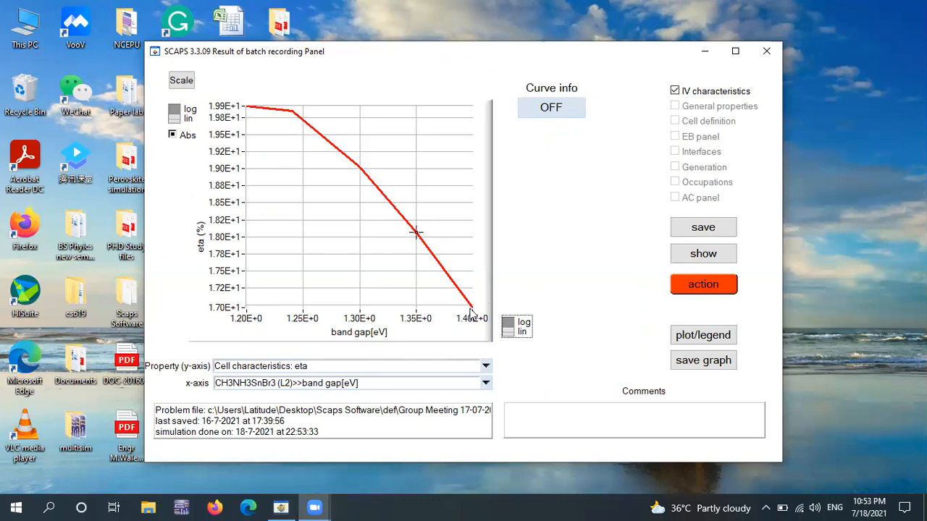
pyautogui.click(180, 113)
pyautogui.click(181, 114)
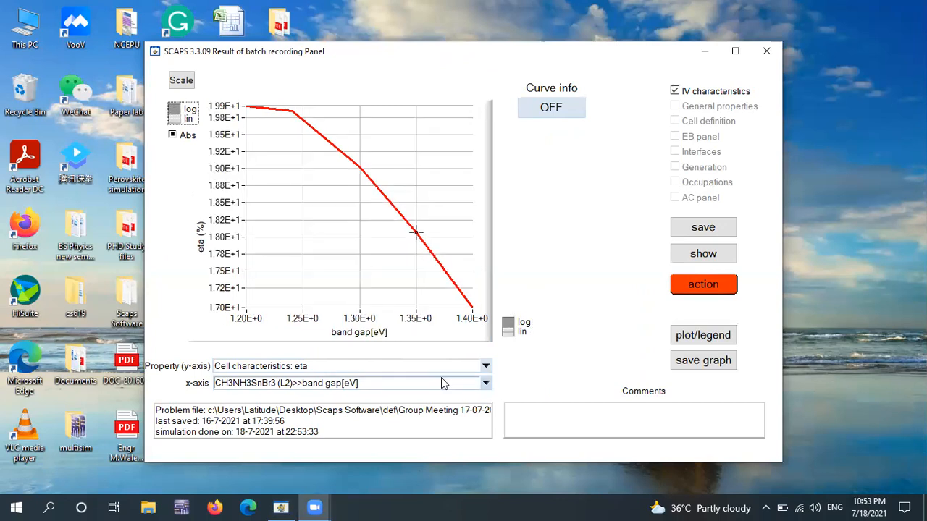
pyautogui.click(485, 369)
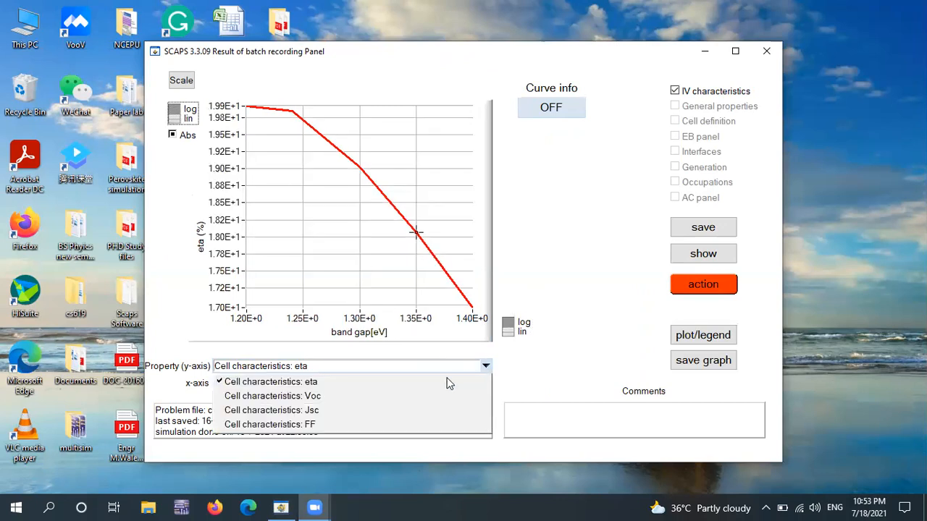
pyautogui.click(368, 395)
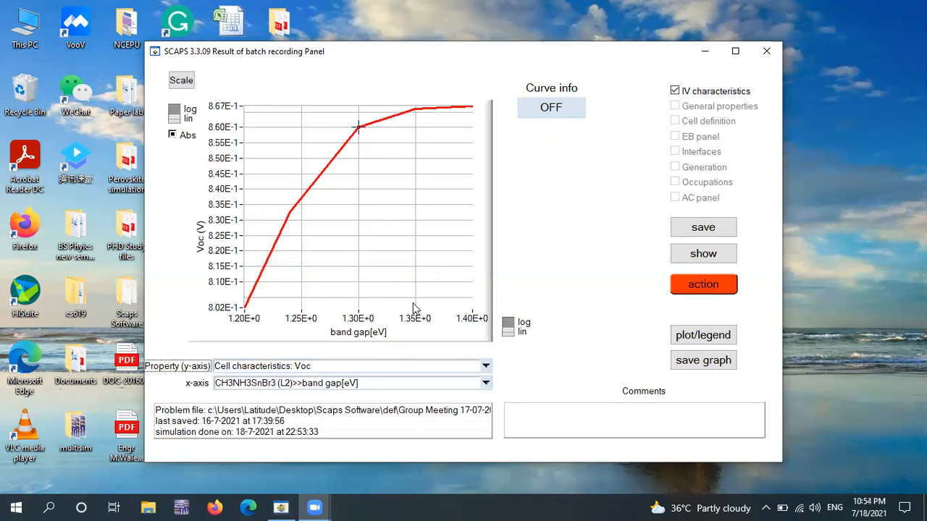
# - Compare the Voc curve with logarithmic and linear scales on both axes, returning both to linear
pyautogui.click(510, 327)
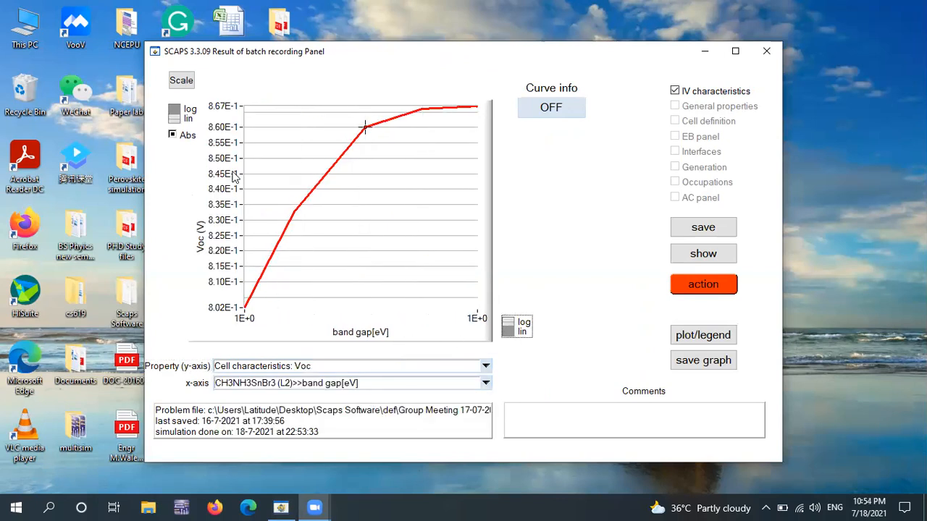
pyautogui.click(179, 108)
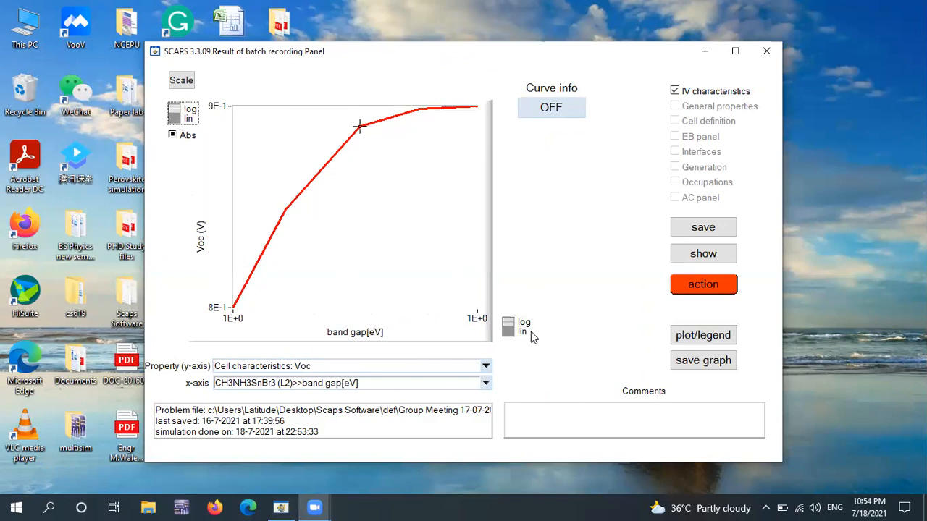
pyautogui.click(509, 328)
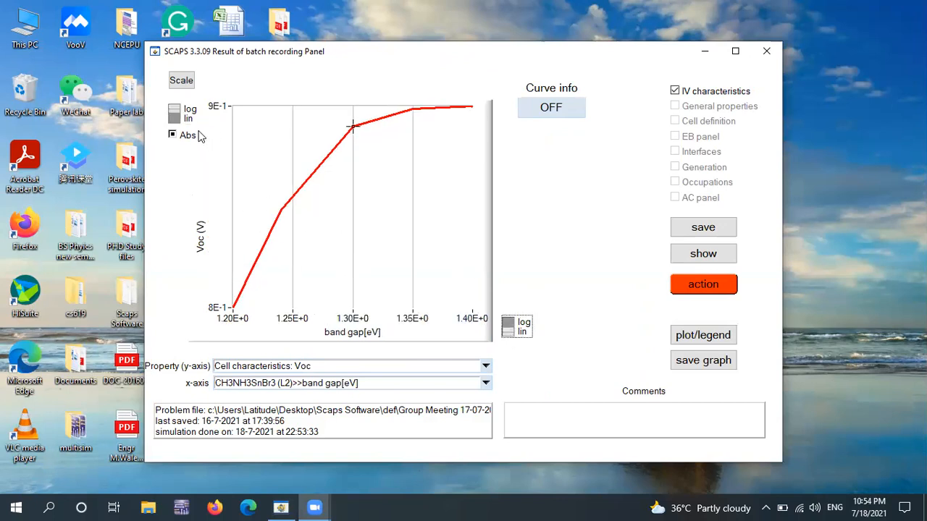
pyautogui.click(177, 117)
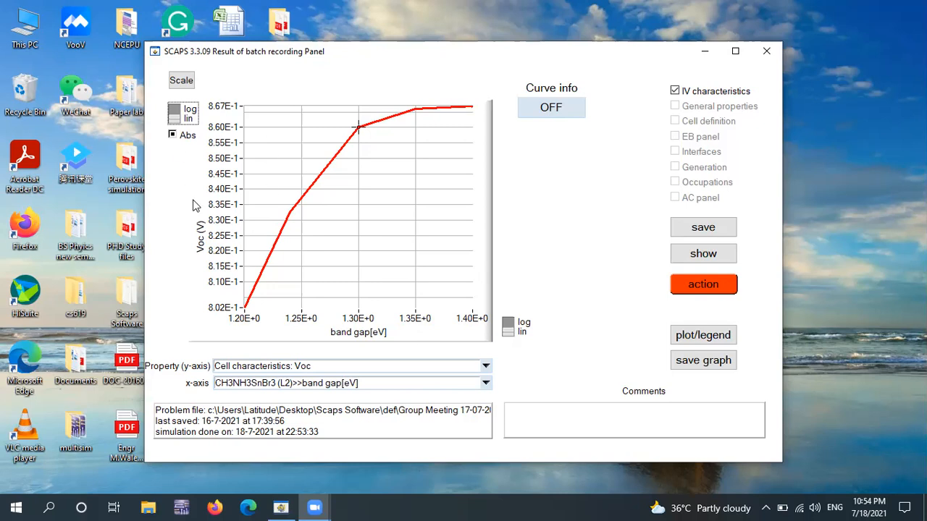
# - Plot FF against the band gap, followed by Jsc
pyautogui.click(485, 369)
pyautogui.click(357, 423)
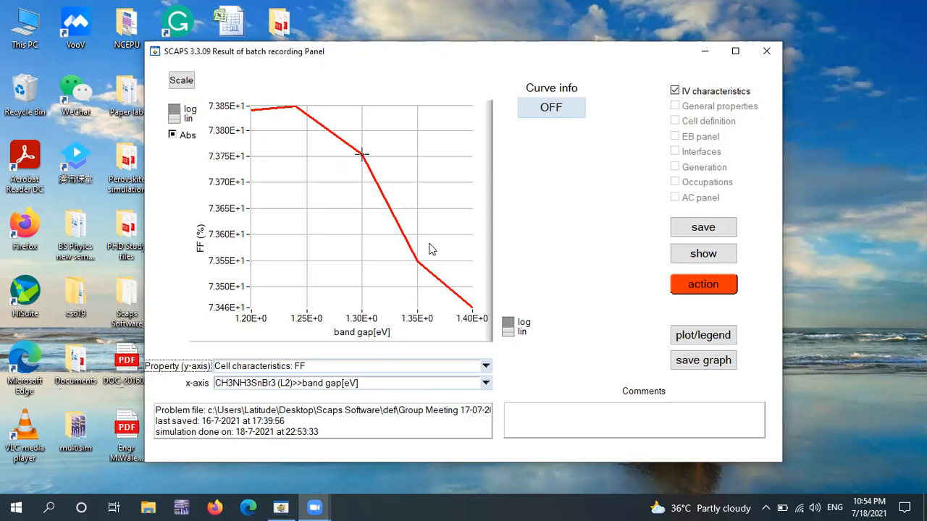
pyautogui.click(484, 367)
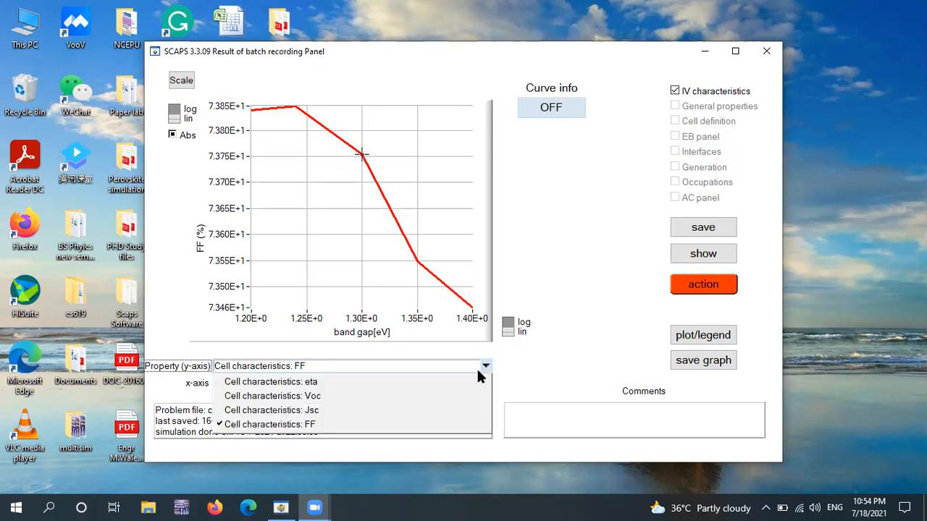
pyautogui.click(335, 410)
# - Compare the Jsc curve on logarithmic and linear axes, leaving both axes linear
pyautogui.click(508, 325)
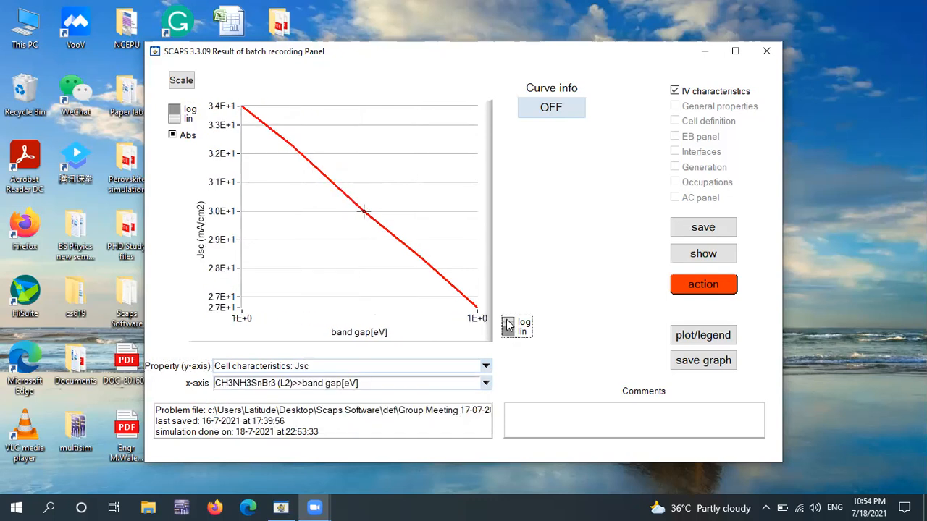
pyautogui.click(179, 117)
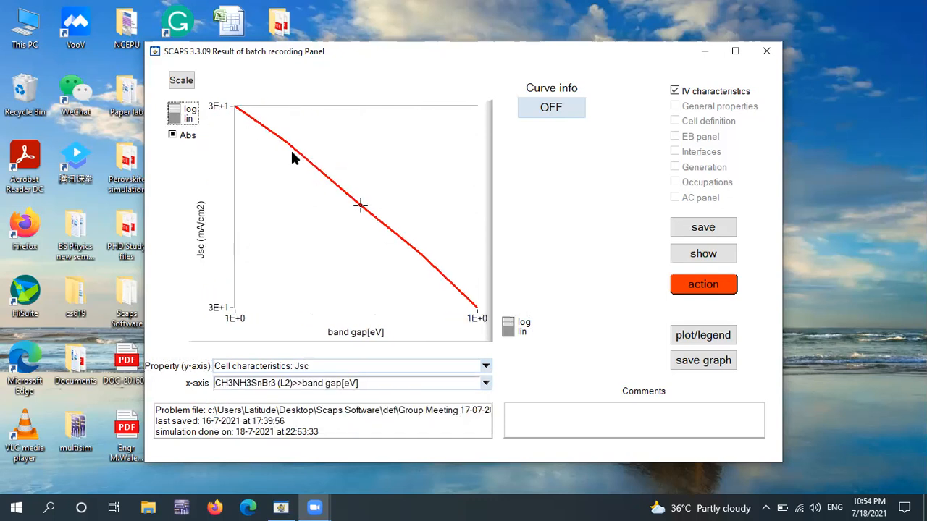
pyautogui.click(509, 336)
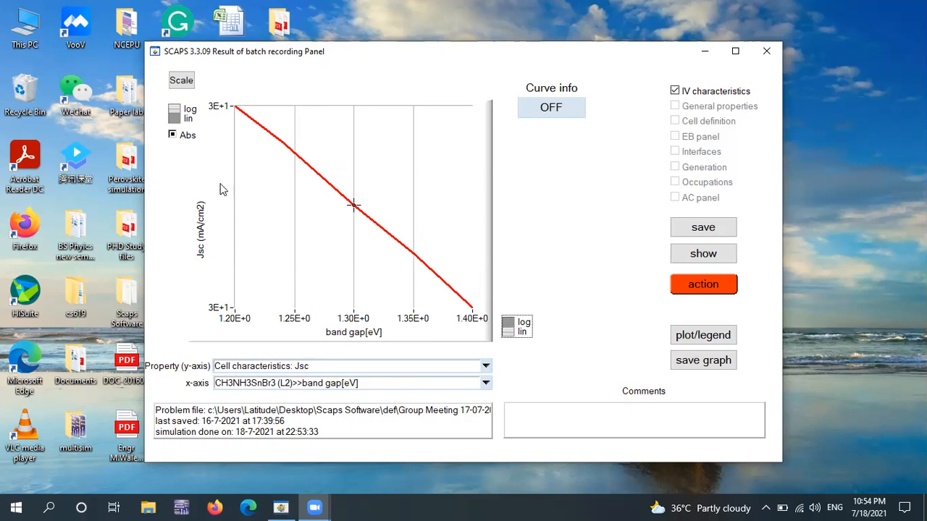
pyautogui.click(175, 116)
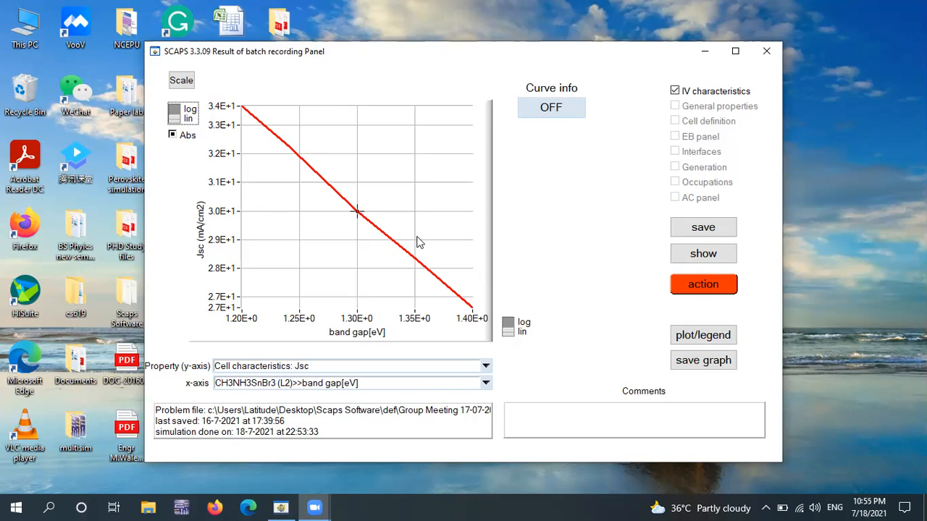
# - Return to the batch set-up and change the CH3NH3SnBr3 batch parameter to radiative recombination
pyautogui.click(703, 285)
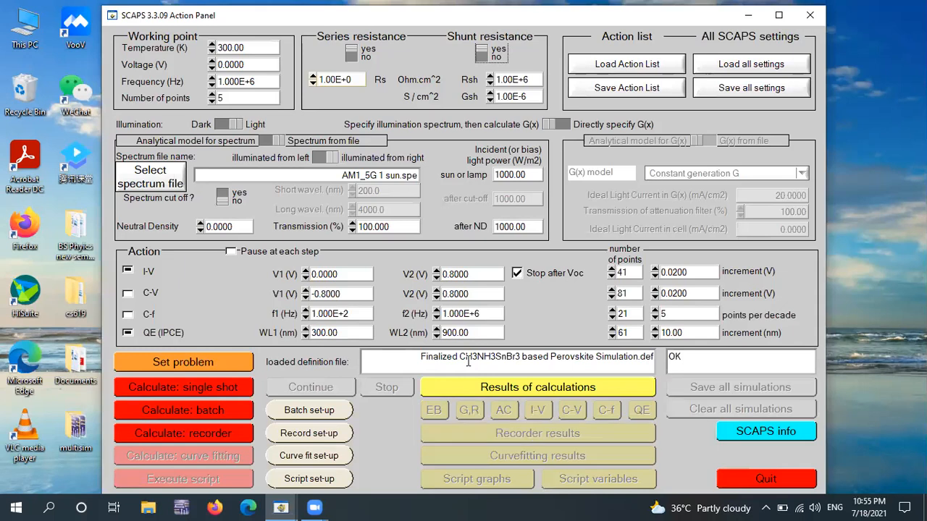
pyautogui.click(309, 409)
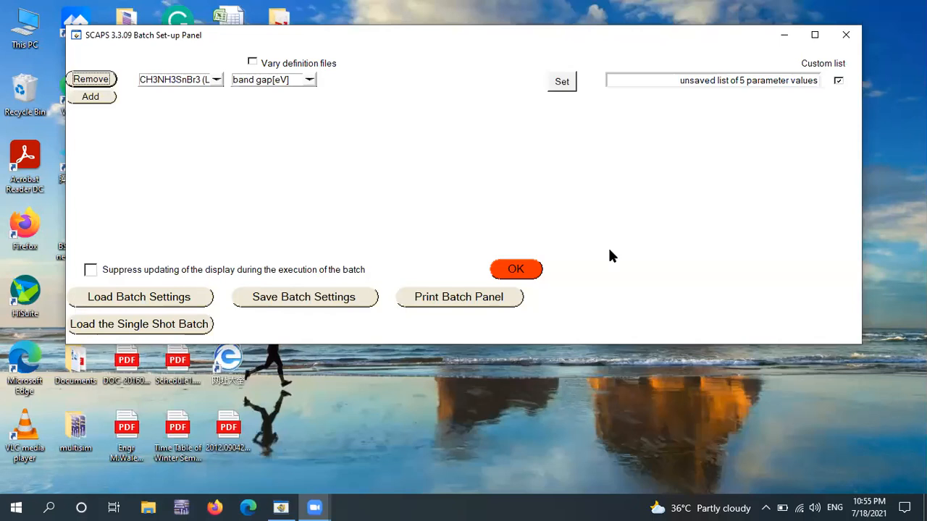
pyautogui.click(309, 79)
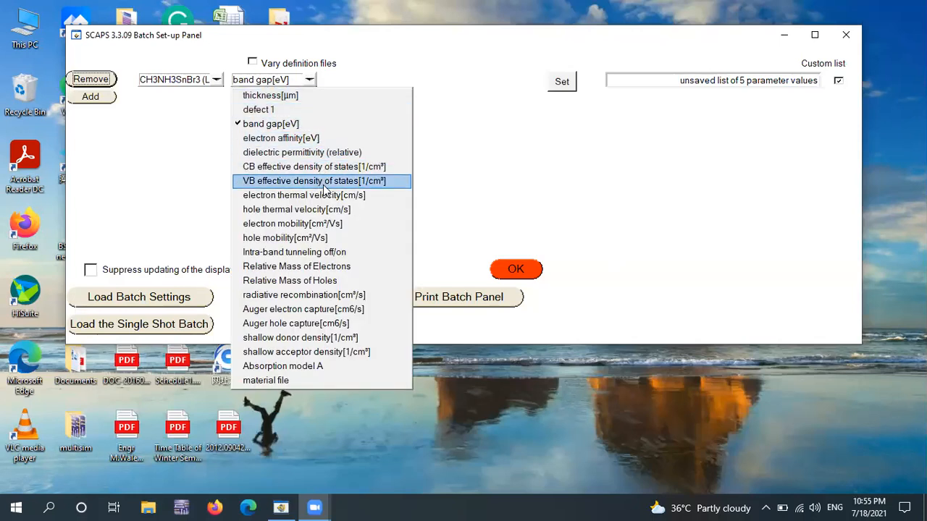
pyautogui.click(324, 297)
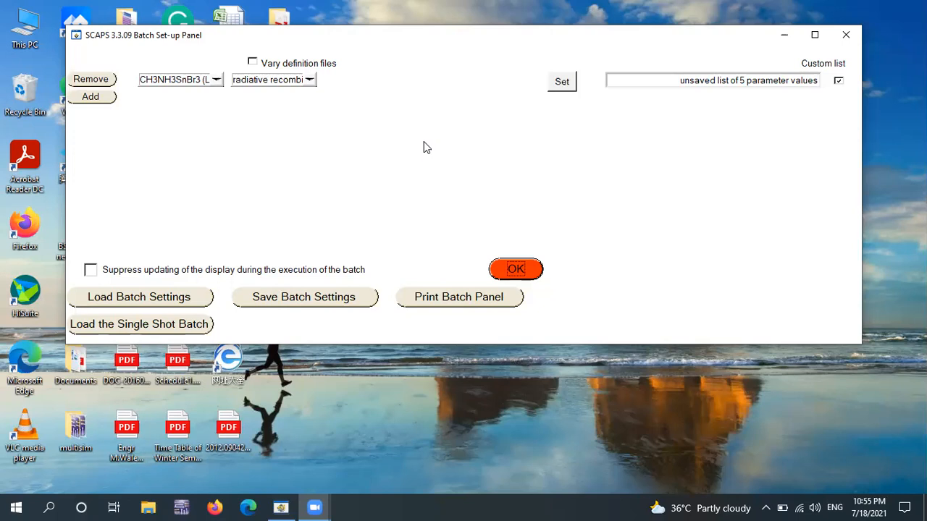
# - Replace the editable list of radiative recombination coefficient values with 3e-12, 3e-10, 3e-9 and 3e-8 cm³/s
pyautogui.click(564, 82)
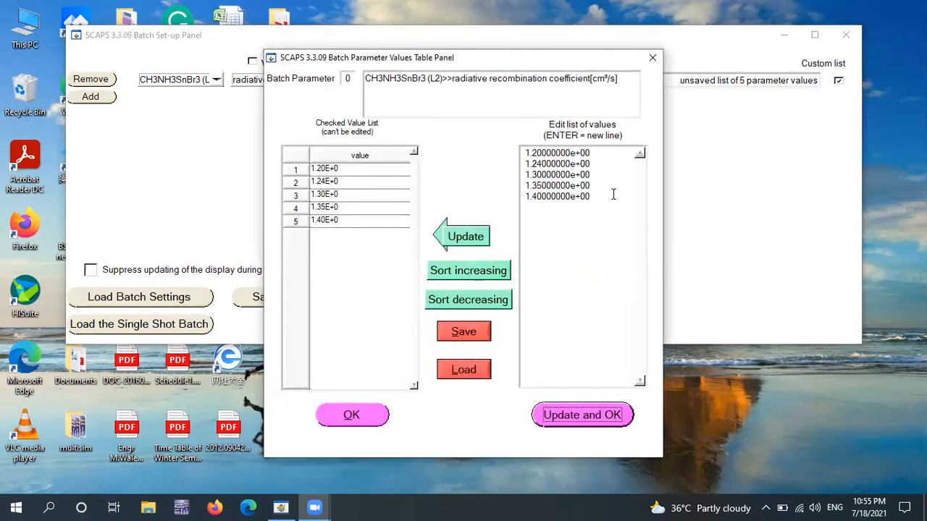
pyautogui.moveTo(613, 194); pyautogui.dragTo(515, 158)
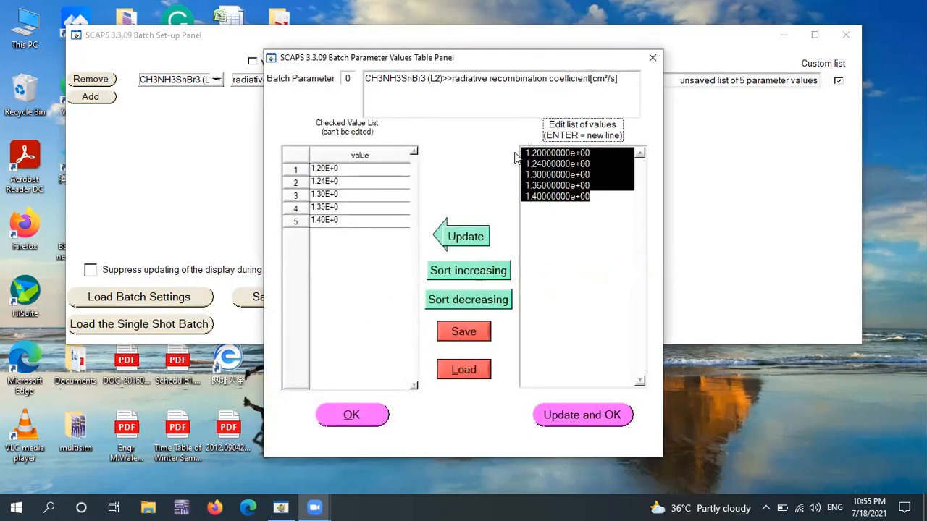
pyautogui.press('Delete')
pyautogui.write('3')
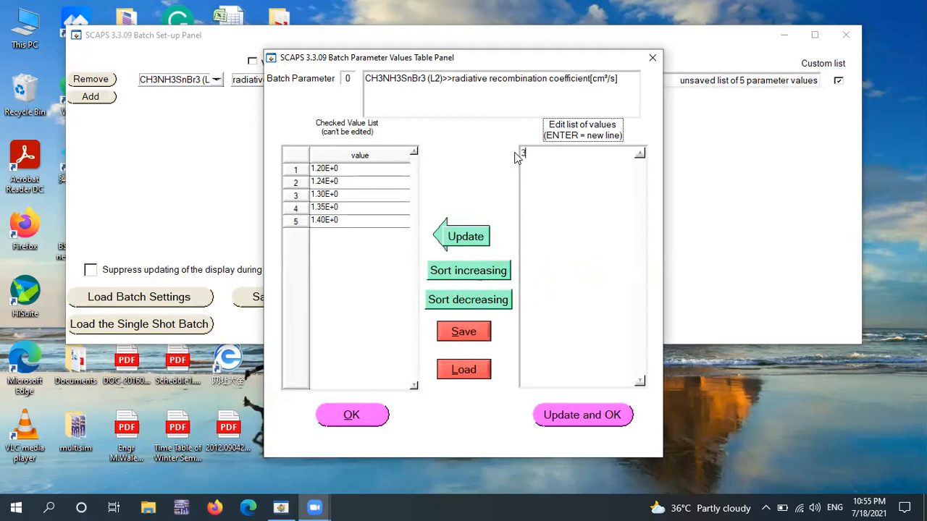
pyautogui.write('e-12')
pyautogui.press('Return')
pyautogui.write('3e1-0')
pyautogui.press('BackSpace')
pyautogui.press('BackSpace')
pyautogui.press('BackSpace')
pyautogui.write('-10')
pyautogui.press('Return')
pyautogui.write('3e-9')
pyautogui.press('Return')
pyautogui.write('3e-8')
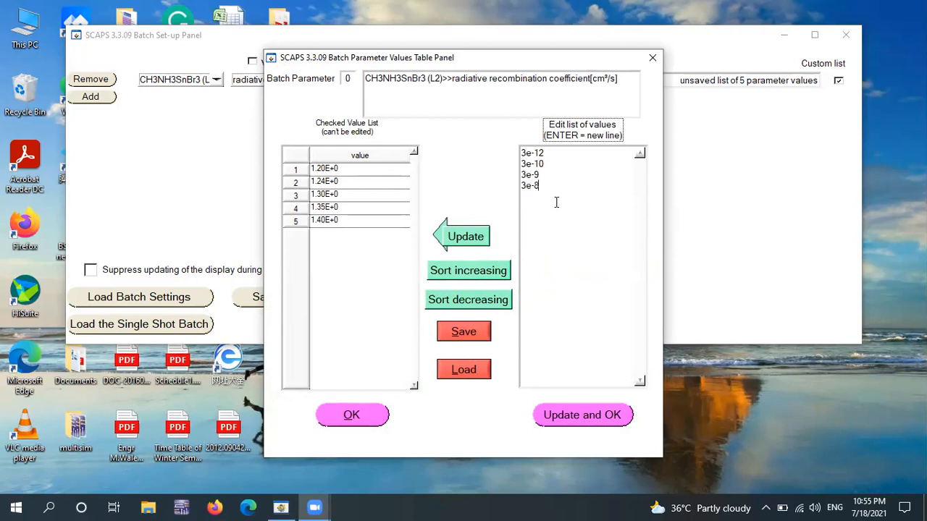
# - Update the checked value list with the edited radiative recombination values and accept the batch set-up
pyautogui.hotkey('shift', 'Up')
pyautogui.hotkey('shift', 'Up')
pyautogui.hotkey('shift', 'Up')
pyautogui.hotkey('shift', 'Home')
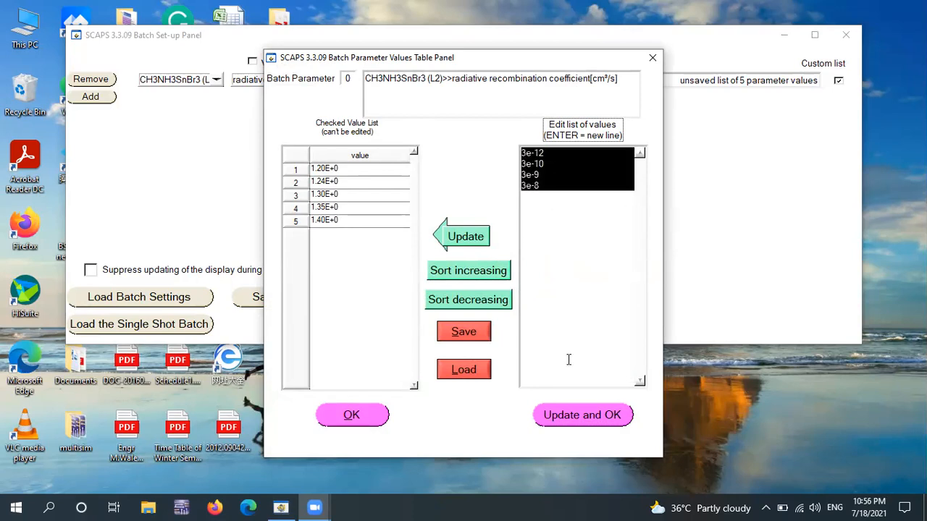
pyautogui.click(561, 416)
pyautogui.click(515, 270)
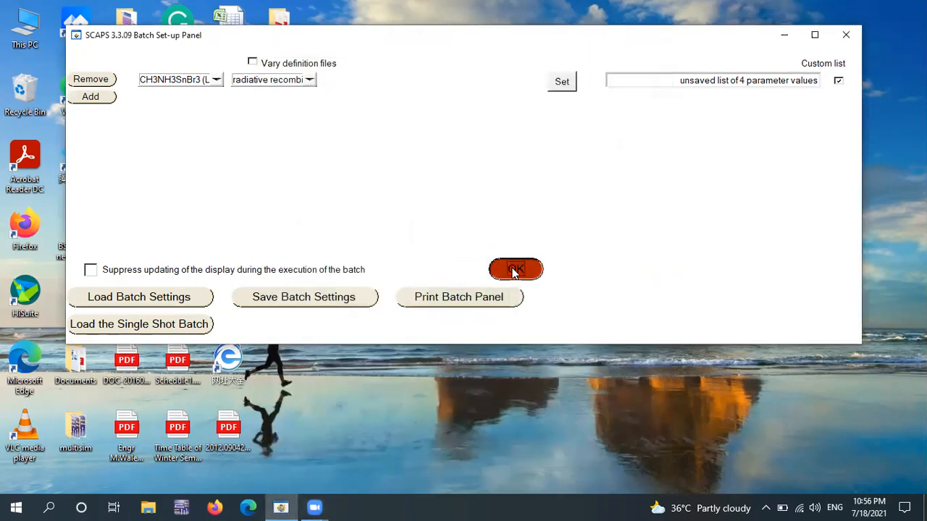
# - Run the recorder calculation for the radiative recombination batch, discarding the previous recordings, and open the recorder results
pyautogui.click(197, 436)
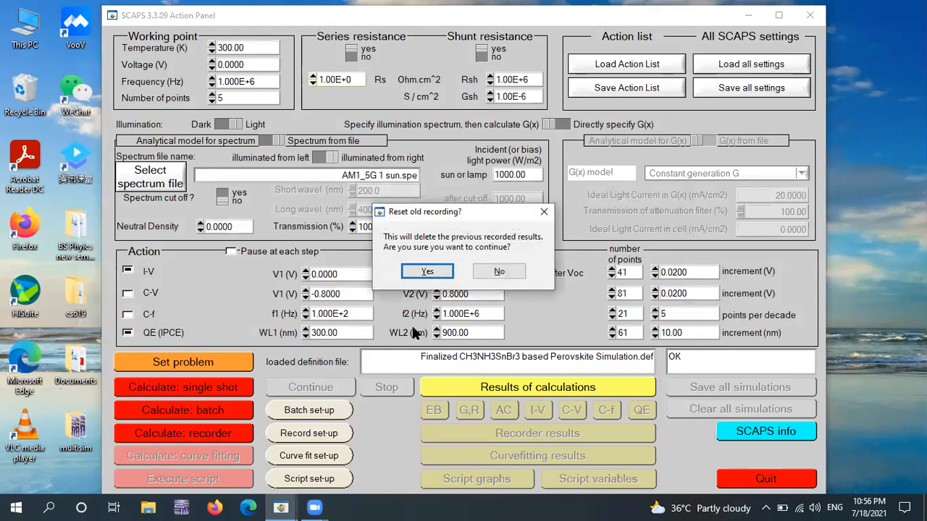
pyautogui.click(442, 271)
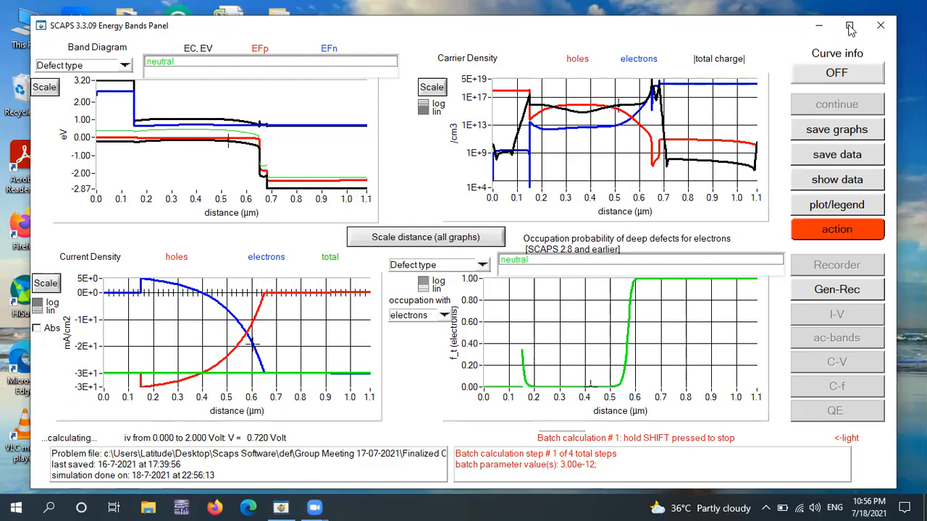
pyautogui.click(851, 27)
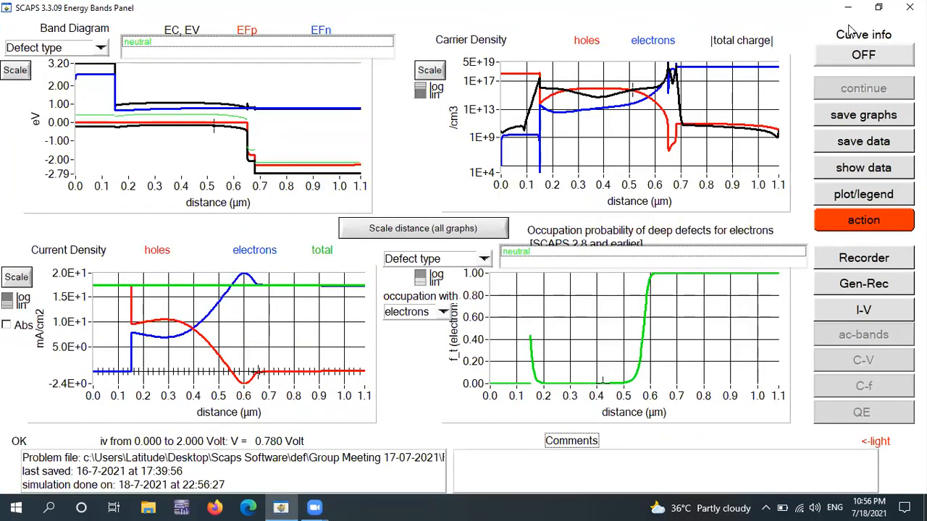
pyautogui.click(872, 265)
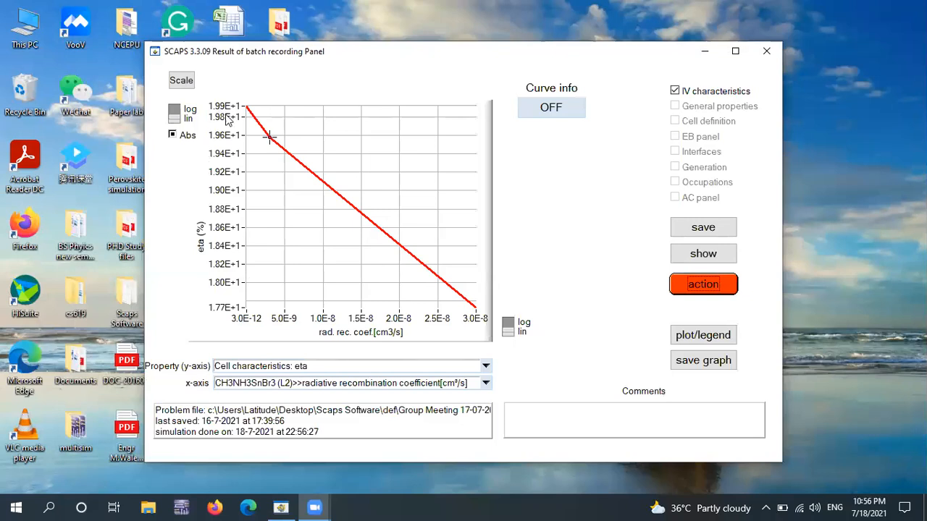
# - Set the radiative recombination coefficient axis to a logarithmic scale and plot Voc against it
pyautogui.click(507, 325)
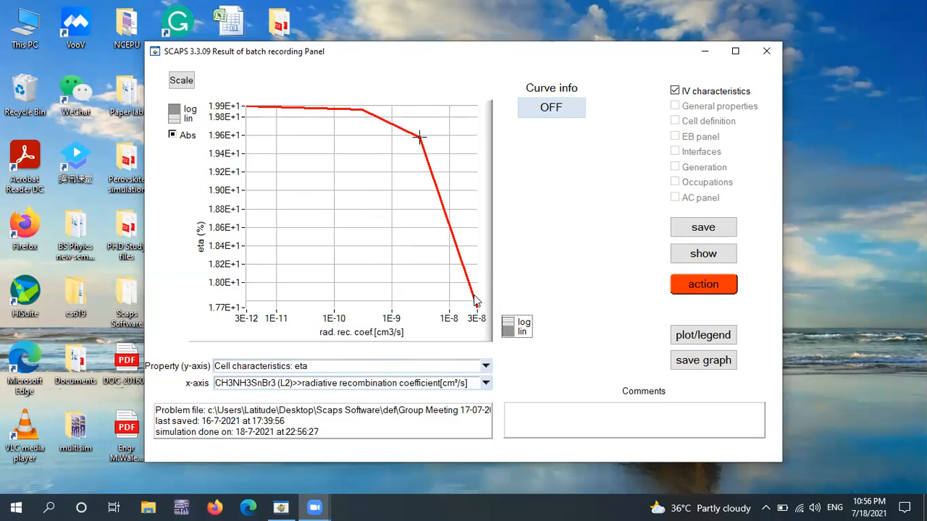
pyautogui.click(486, 366)
pyautogui.click(366, 396)
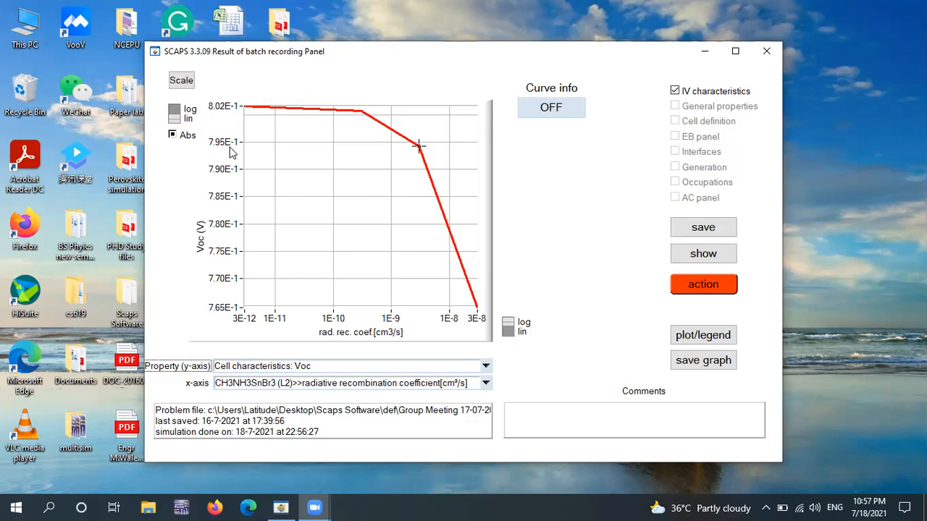
# - Plot Jsc against the radiative recombination coefficient, followed by FF
pyautogui.click(485, 366)
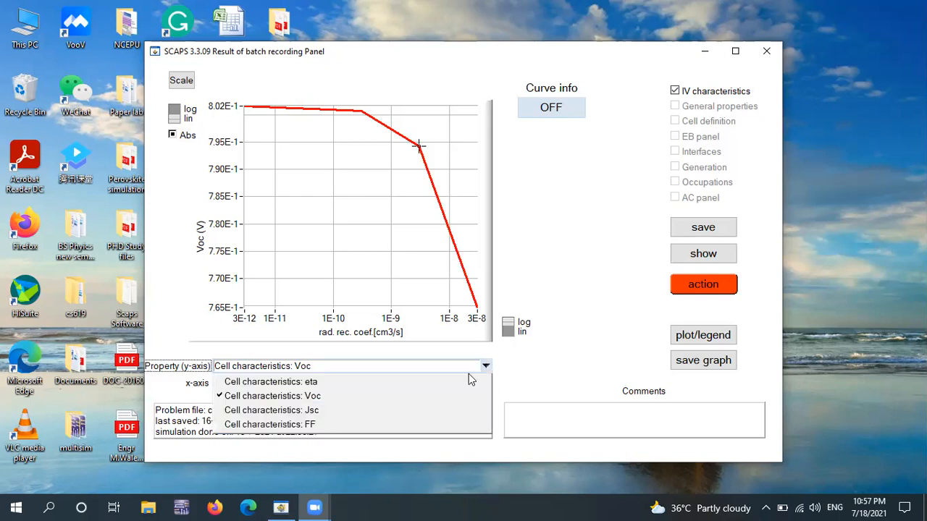
pyautogui.click(366, 410)
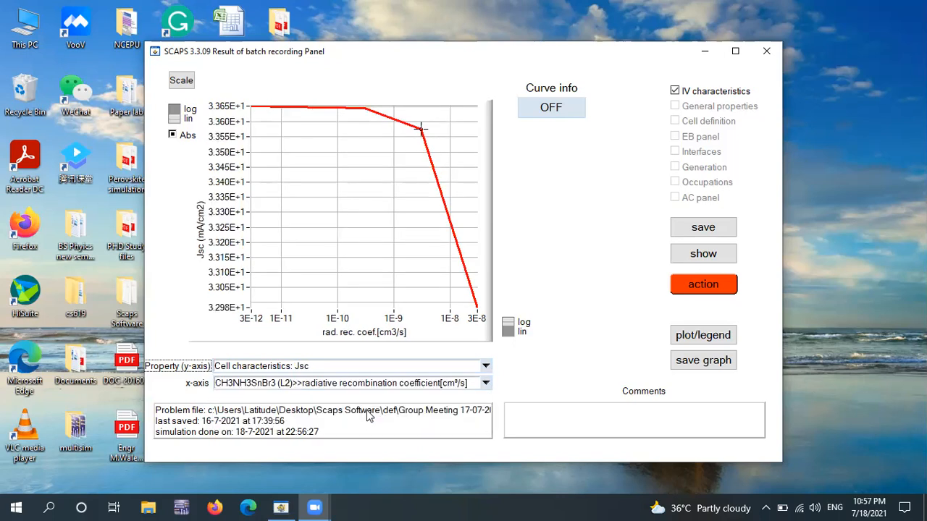
pyautogui.click(485, 366)
pyautogui.click(396, 430)
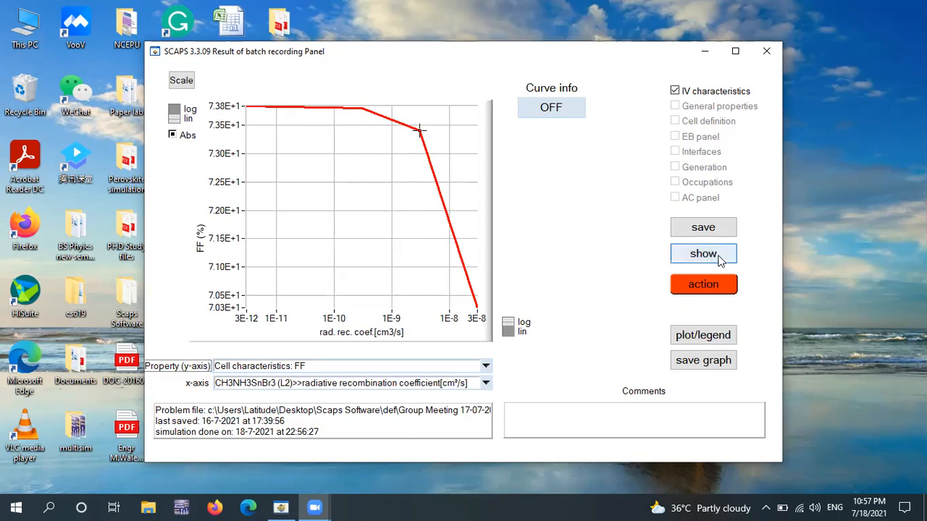
# - Open the record set-up from the action panel and examine which General properties can be recorded
pyautogui.click(713, 282)
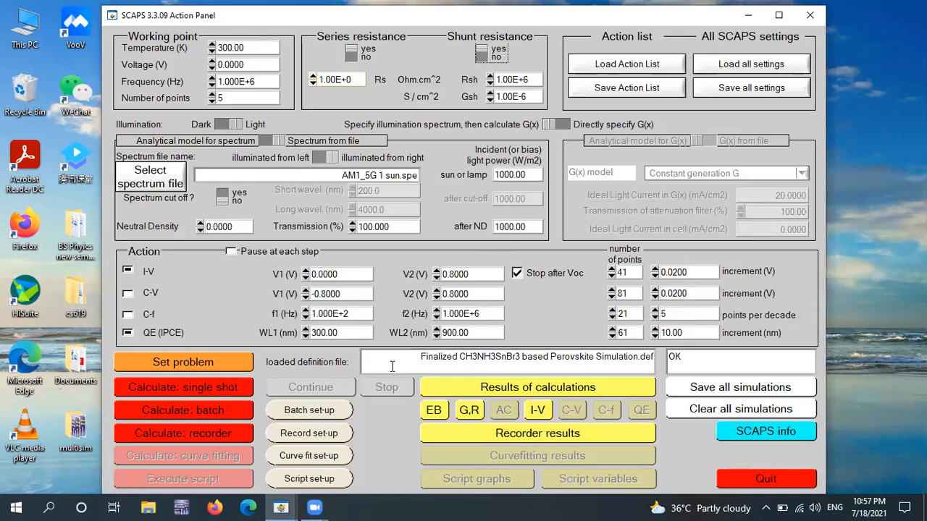
pyautogui.click(348, 436)
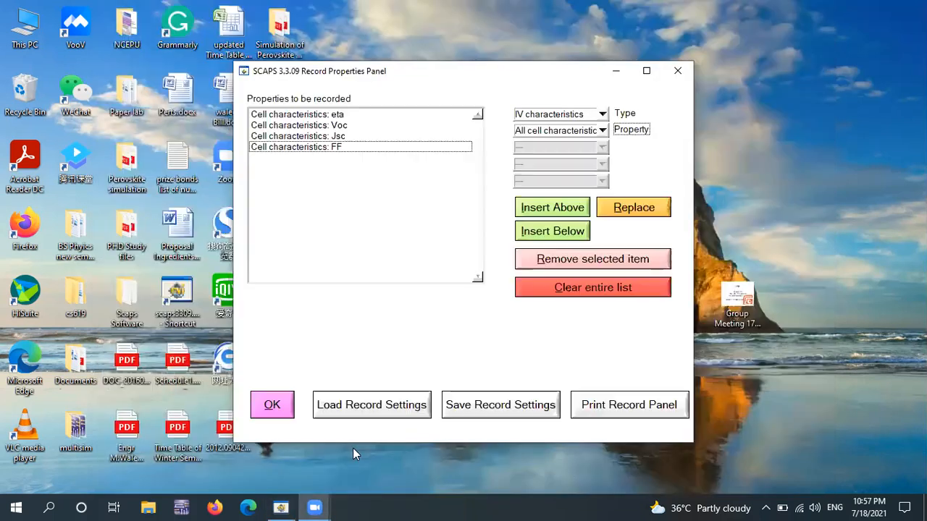
pyautogui.click(602, 114)
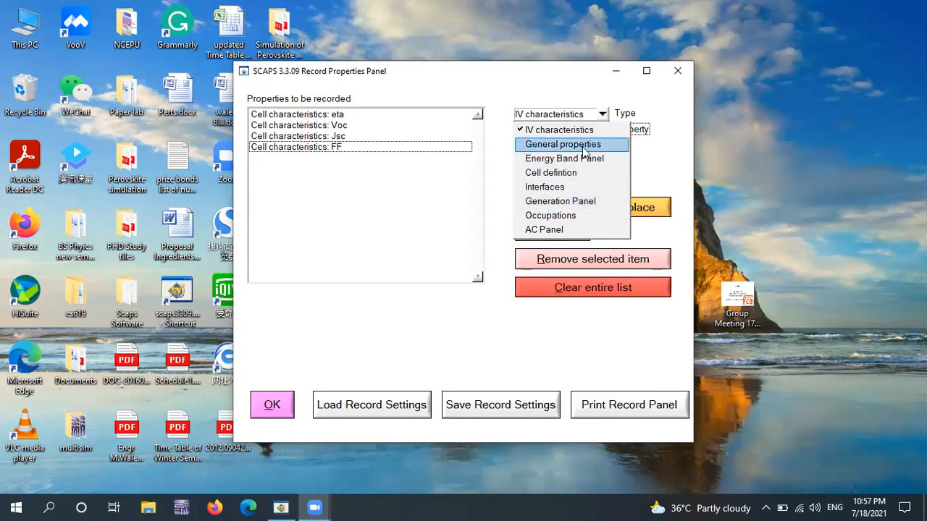
pyautogui.click(585, 149)
pyautogui.click(605, 133)
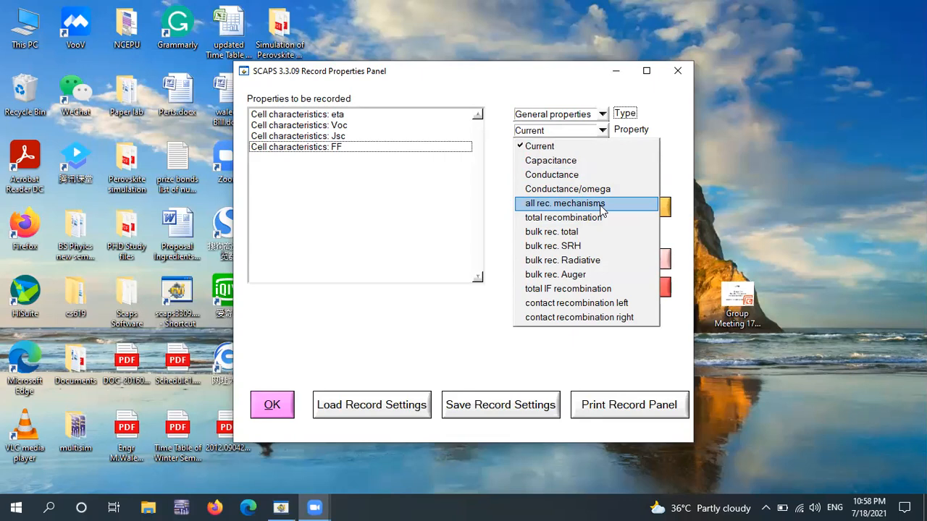
# - Switch the type of recordable properties to Energy Band Panel
pyautogui.click(604, 115)
pyautogui.click(604, 115)
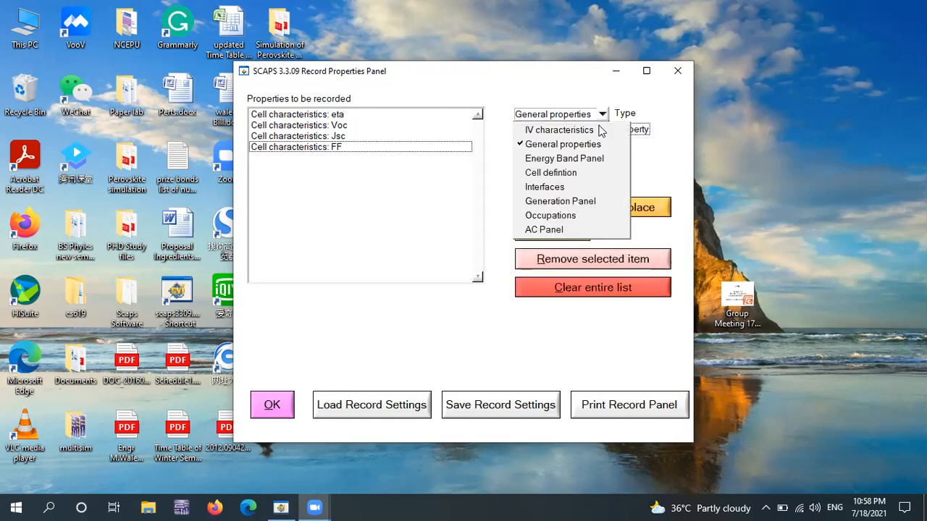
pyautogui.click(568, 160)
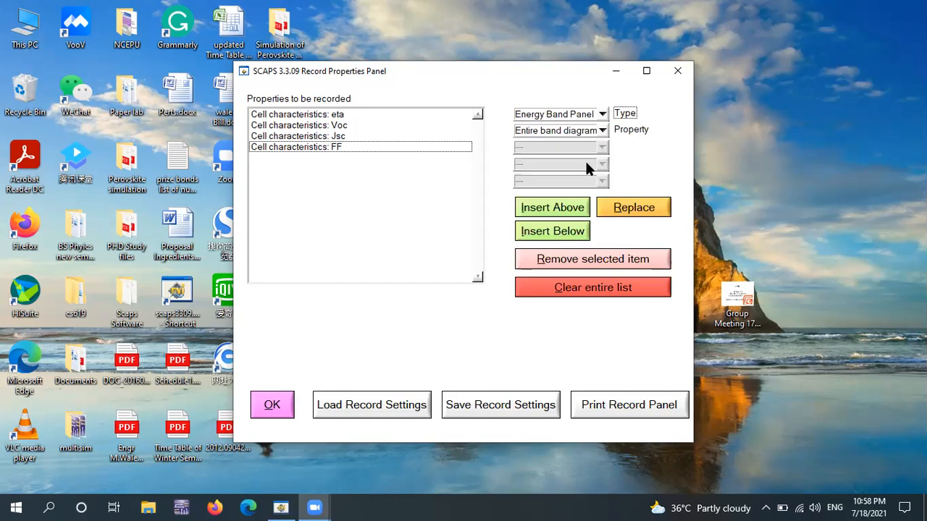
# - Examine which Energy Band Panel properties can be recorded and switch the type of recordable properties to Interfaces
pyautogui.click(602, 130)
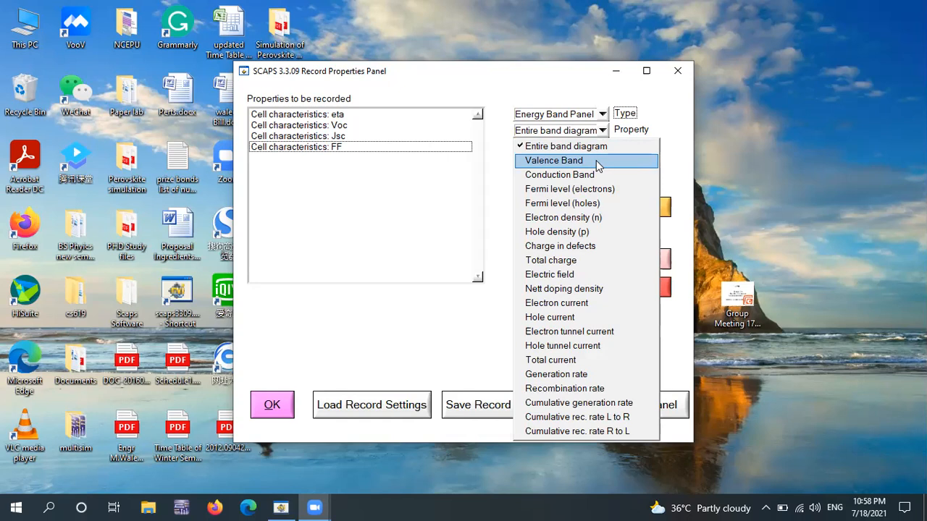
pyautogui.click(603, 116)
pyautogui.click(603, 116)
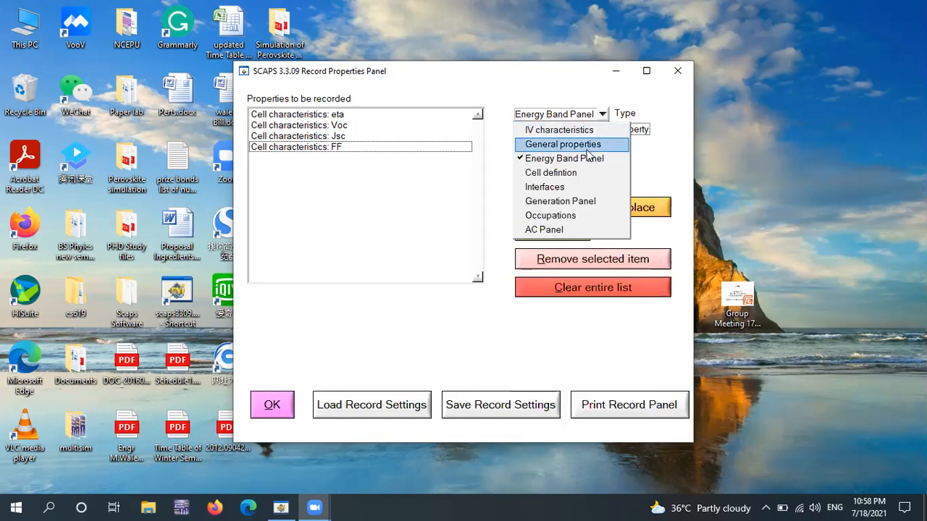
pyautogui.click(573, 185)
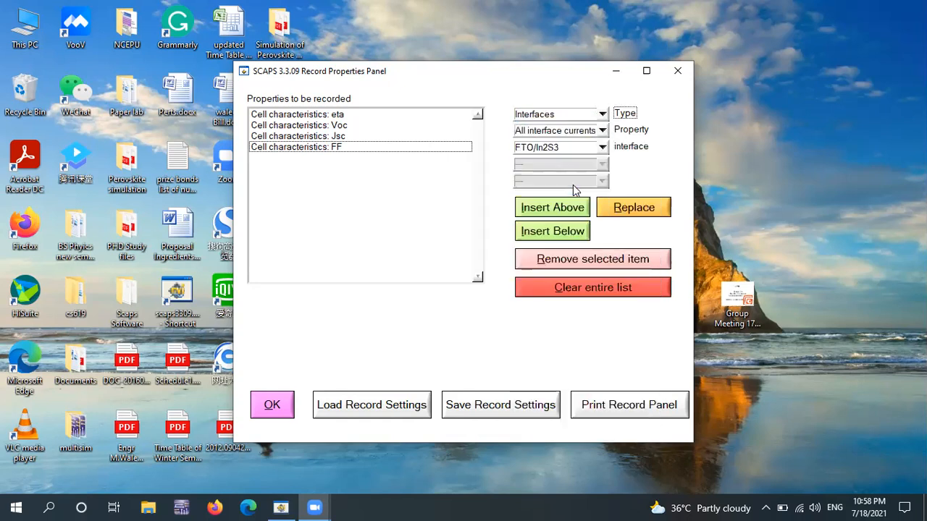
# - Examine which interface properties can be recorded and switch the type of recordable properties to Cell defintion
pyautogui.click(603, 129)
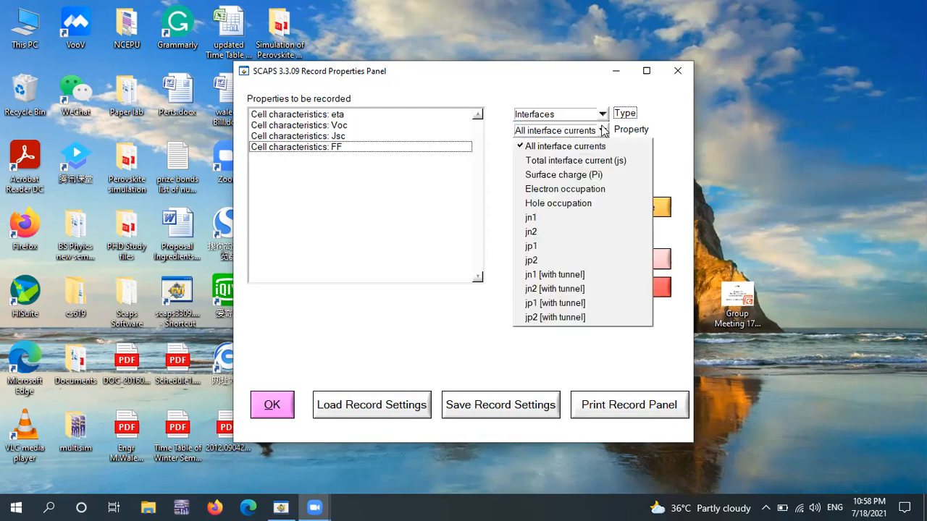
pyautogui.click(603, 129)
pyautogui.click(603, 116)
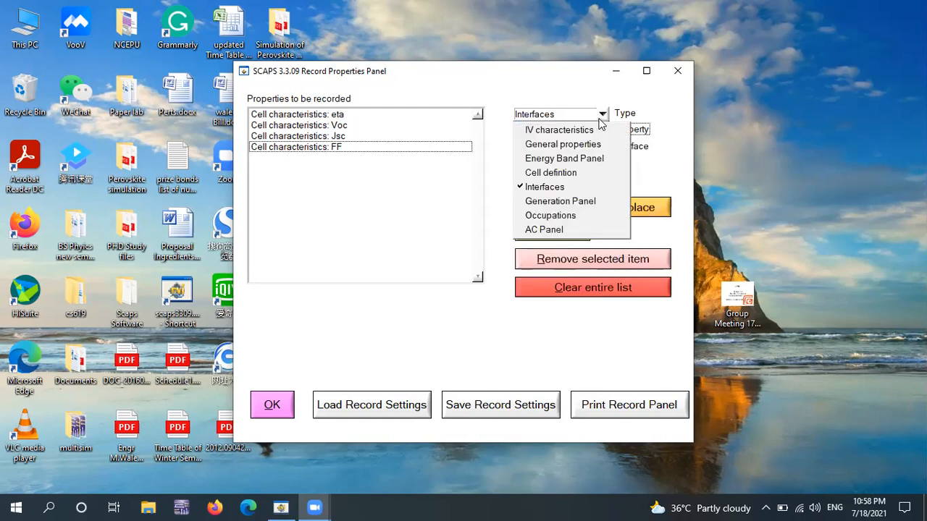
pyautogui.click(579, 172)
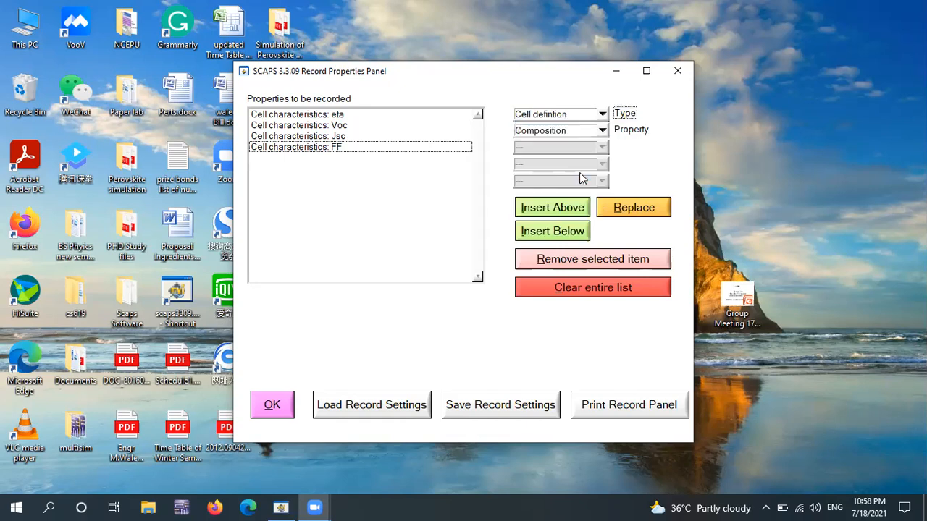
# - Examine which cell definition properties can be recorded and maximize the Record Properties Panel
pyautogui.click(601, 130)
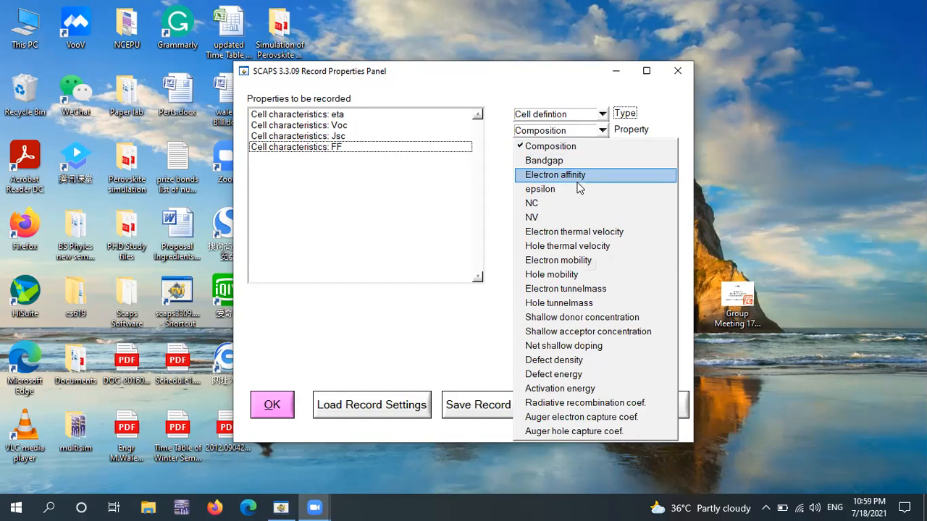
pyautogui.click(602, 115)
pyautogui.click(602, 116)
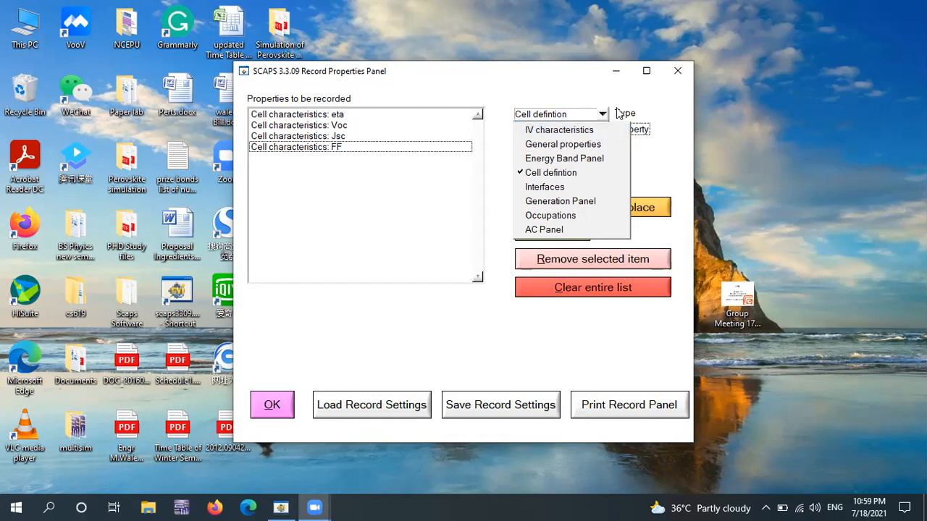
pyautogui.click(646, 75)
pyautogui.click(646, 73)
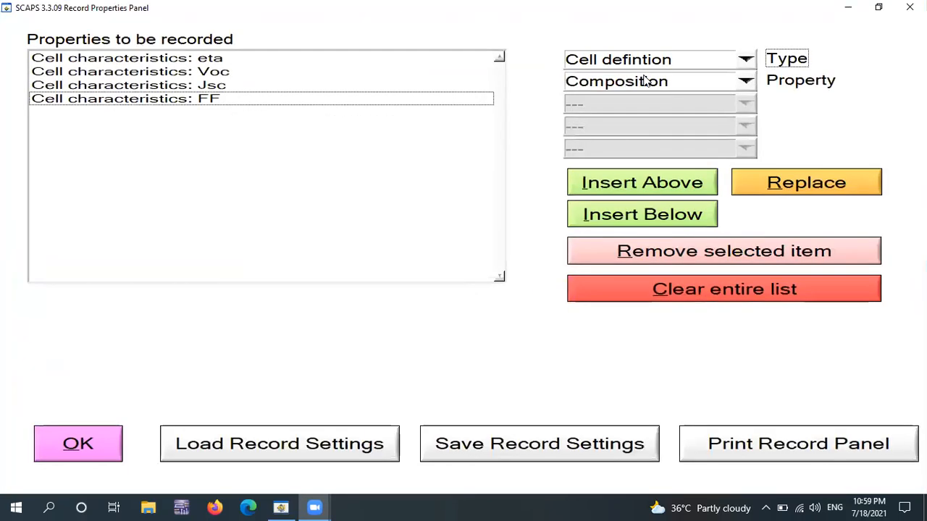